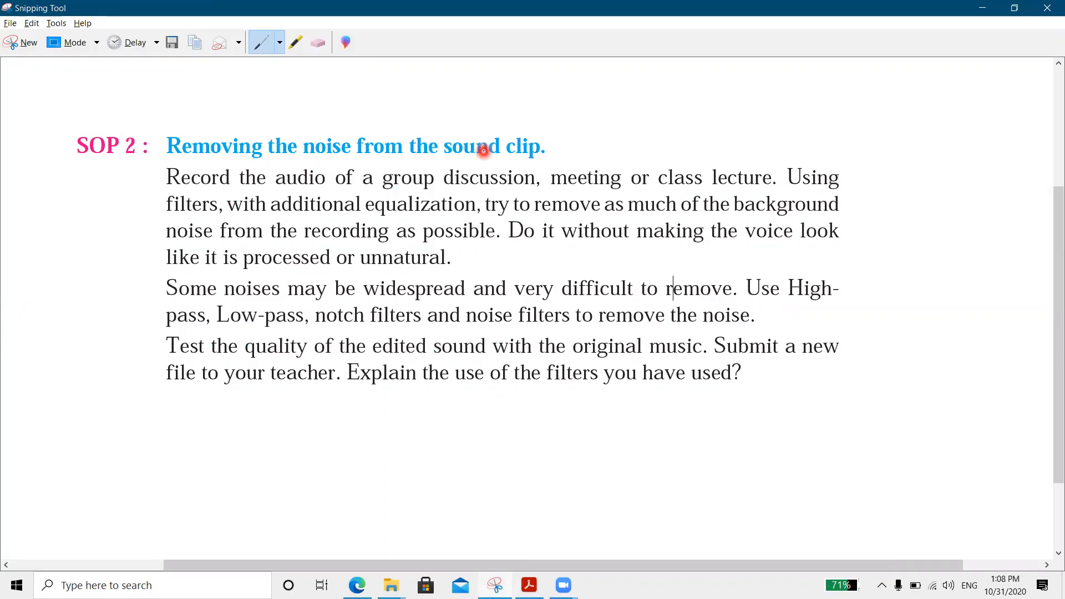
- Minimise the assignment snip and switch to the Microsoft Edge window with the Google home page, maximised
click(980, 9)
click(978, 8)
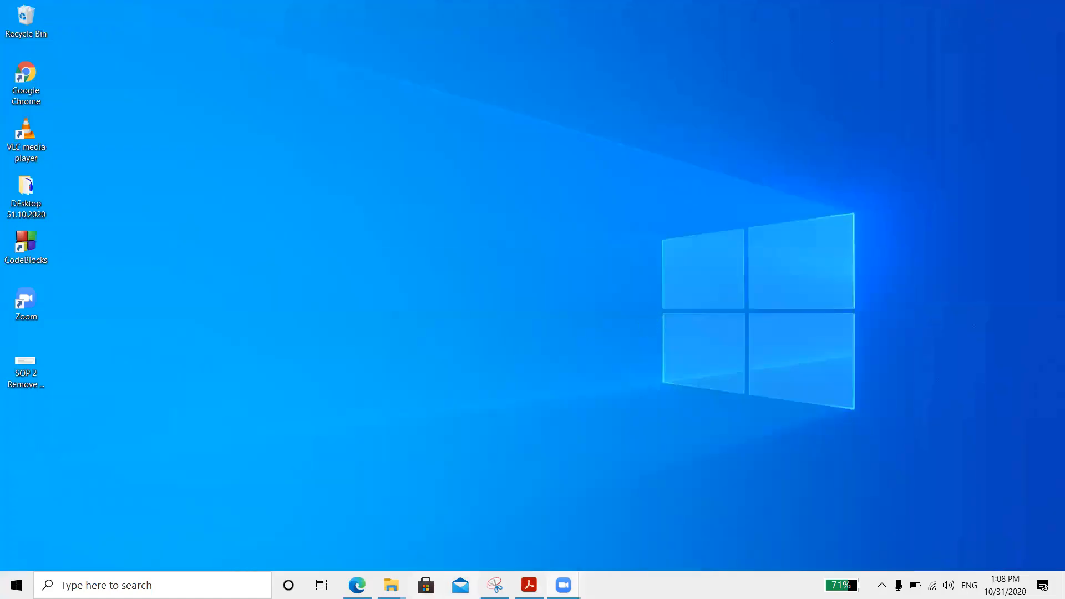
mouse_move(394, 575)
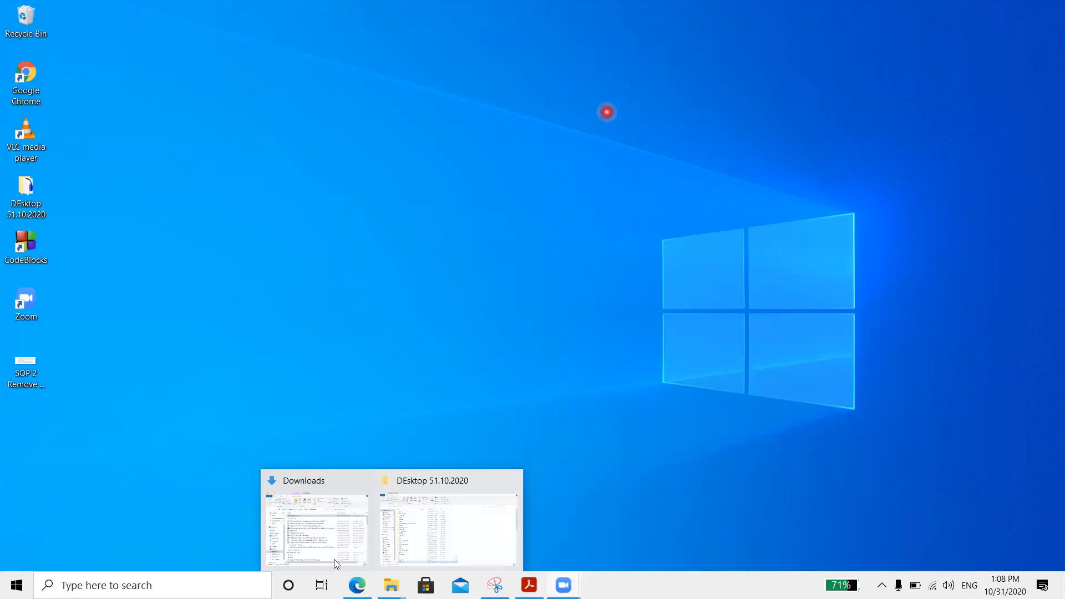
mouse_move(357, 584)
click(377, 548)
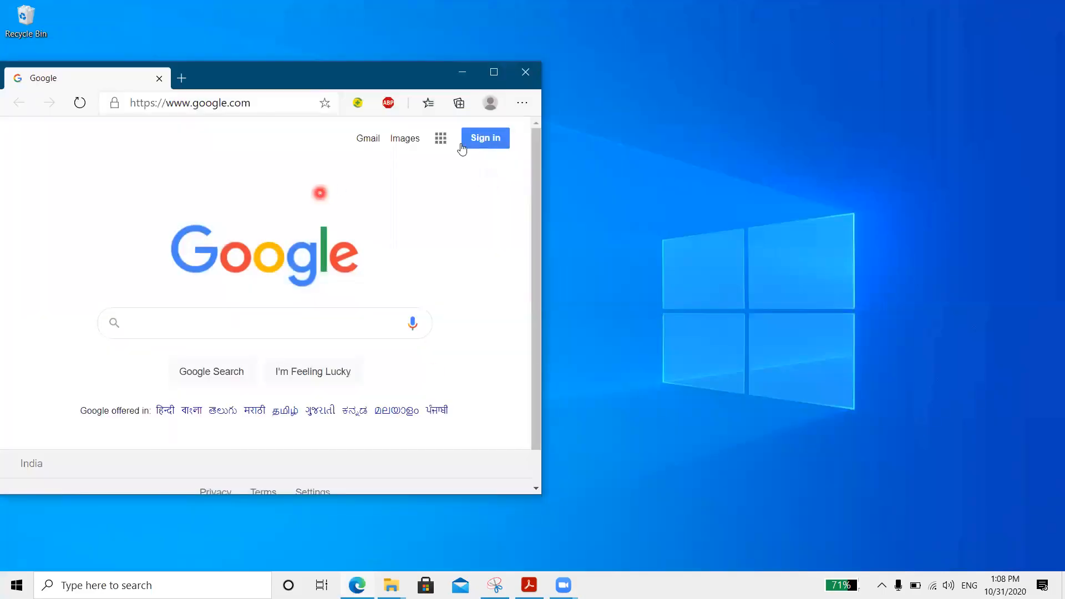
double_click(212, 77)
- Search Google for "download audacity" and open the Download page on audacityteam.org
click(535, 253)
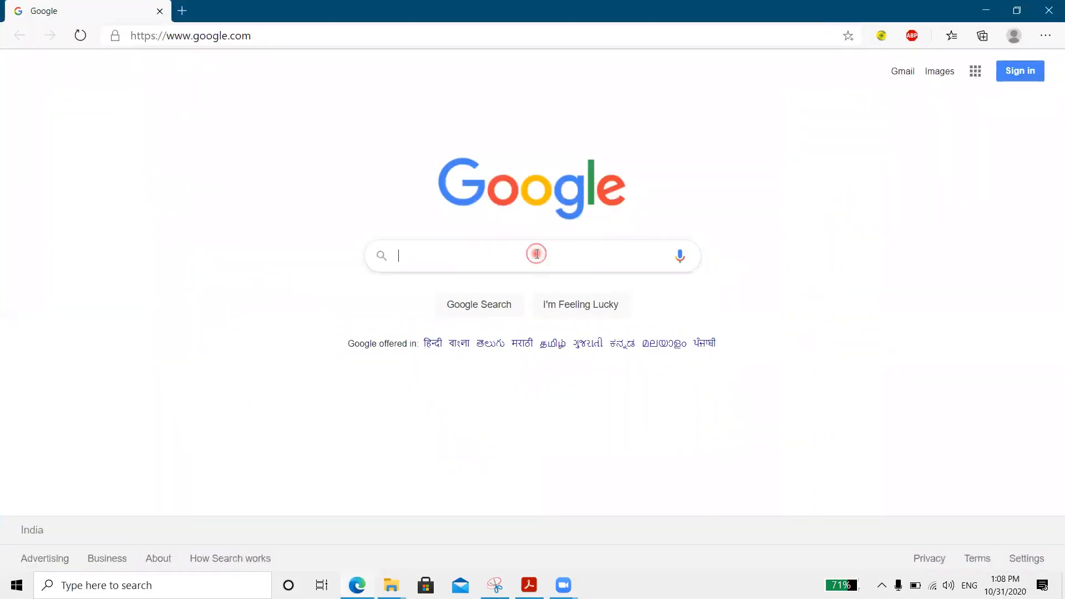
text(downl)
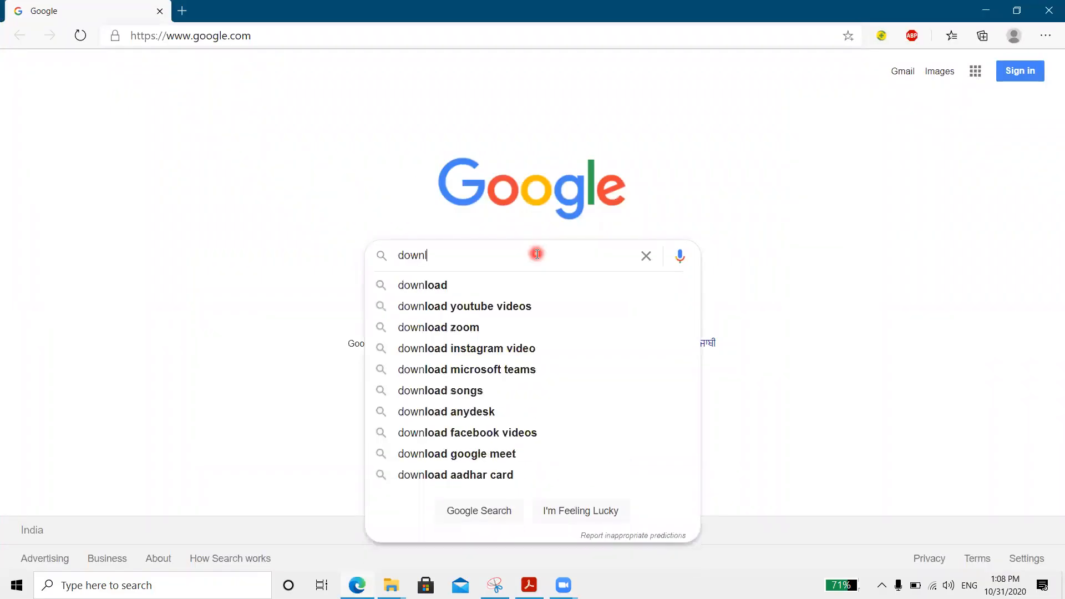
text(oad auda)
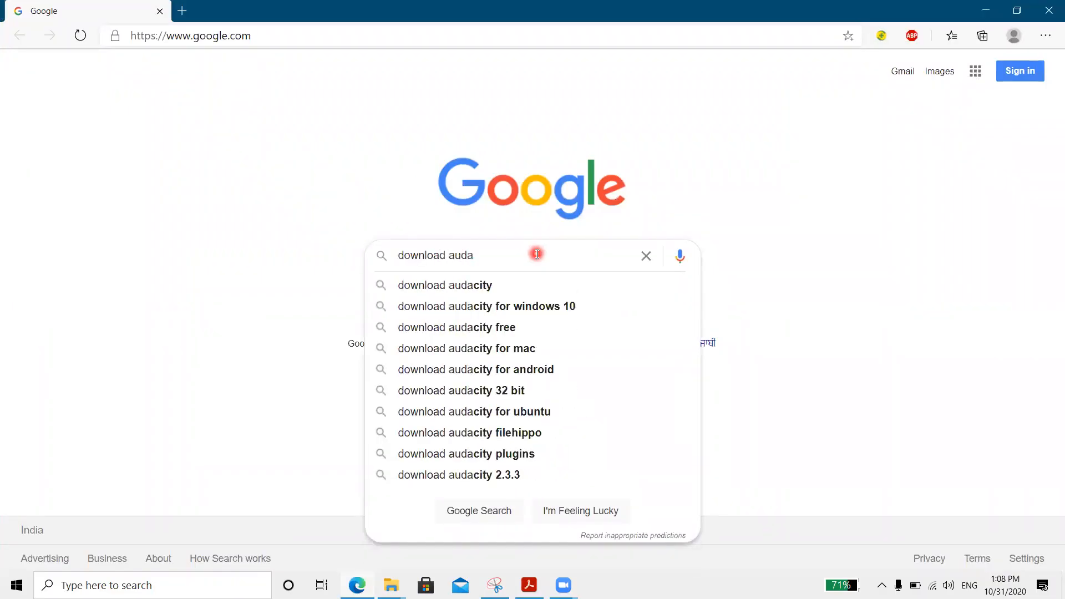
key(Down)
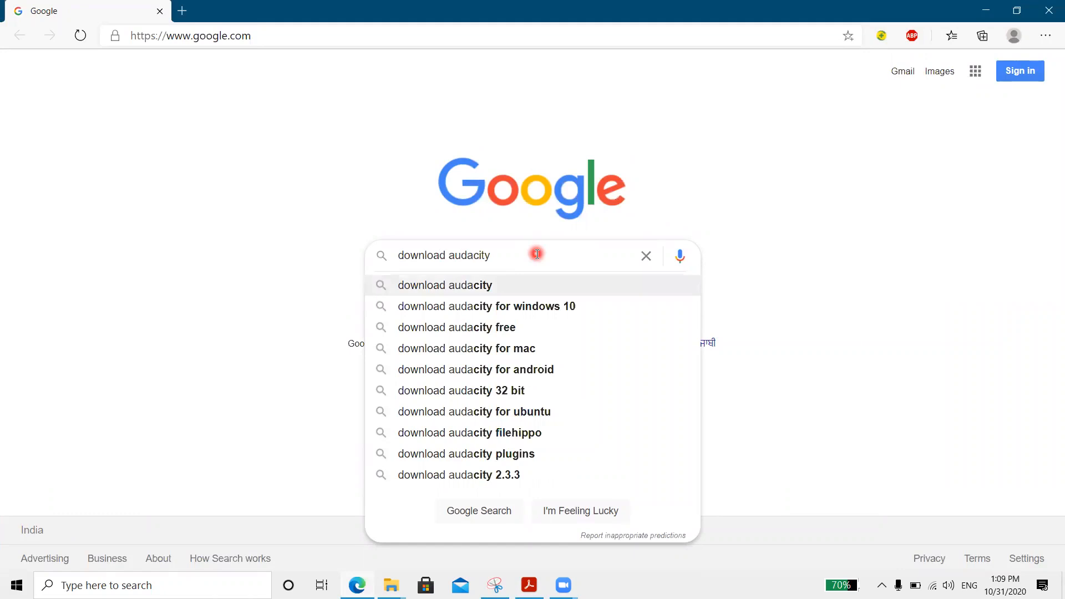
key(Return)
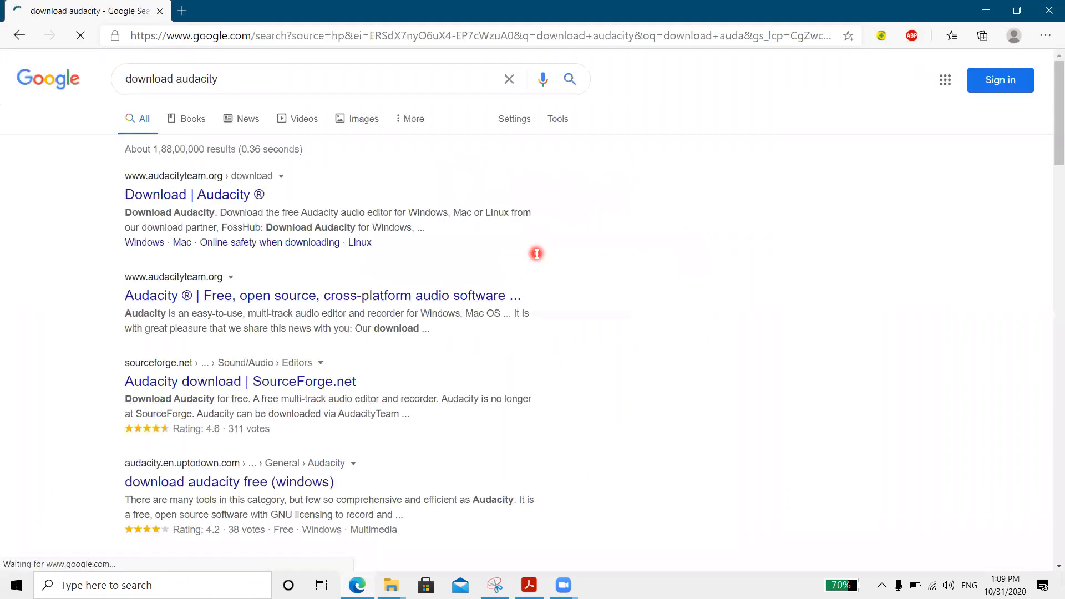
click(206, 203)
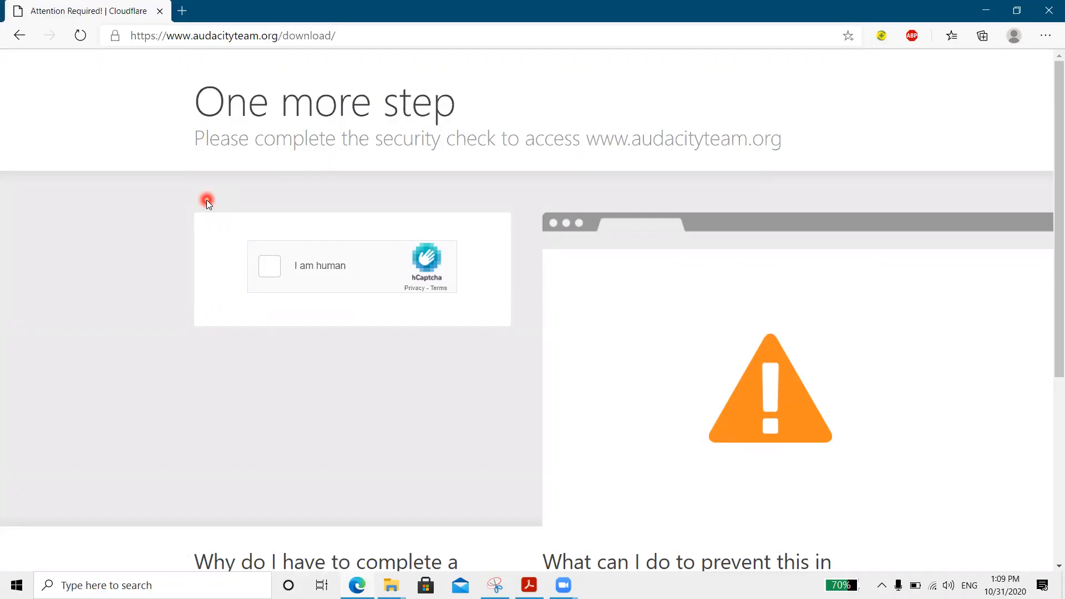
- Start the human verification and submit the first image set with the two white cars, the dark SUV and the blue car selected
click(269, 272)
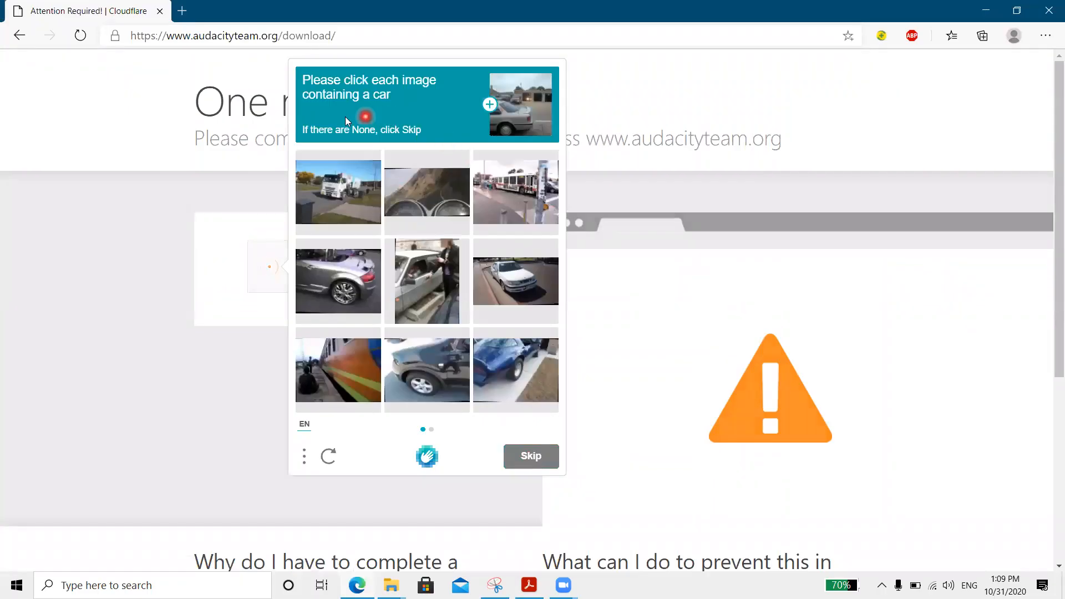
click(351, 276)
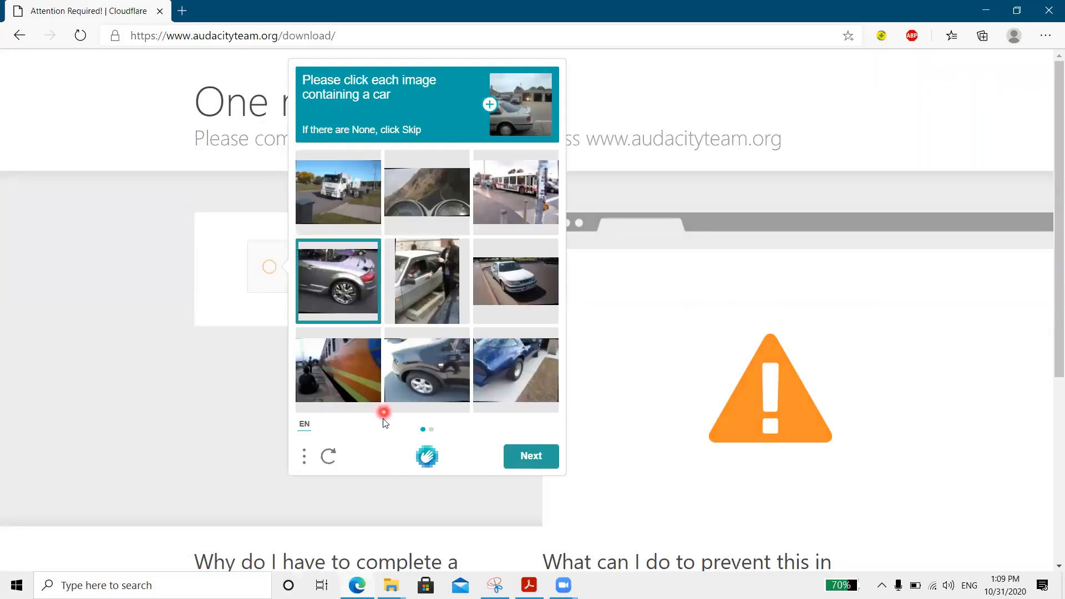
click(425, 385)
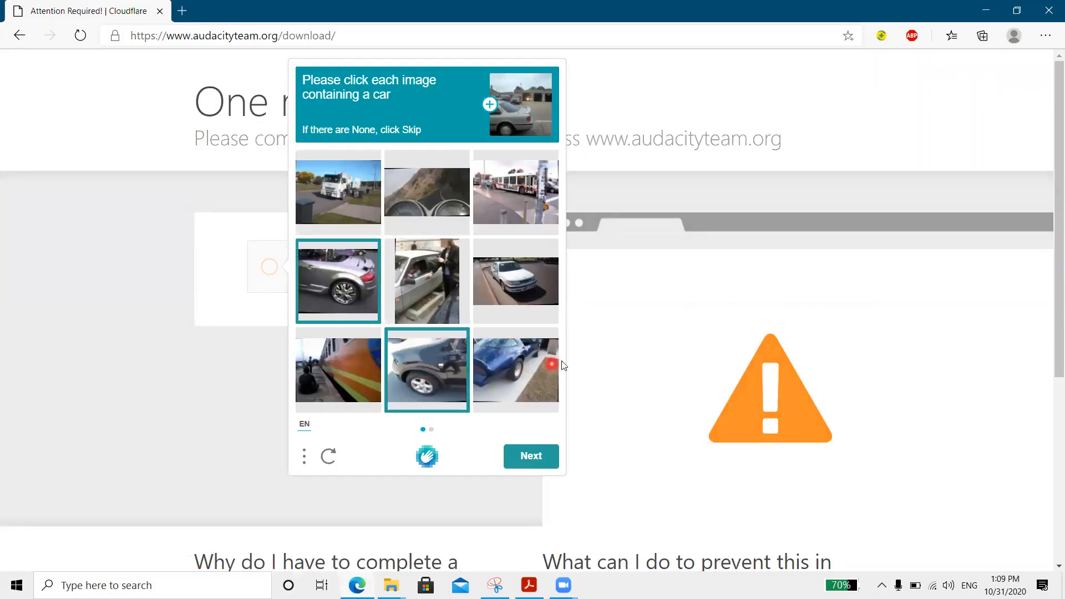
click(533, 366)
click(505, 303)
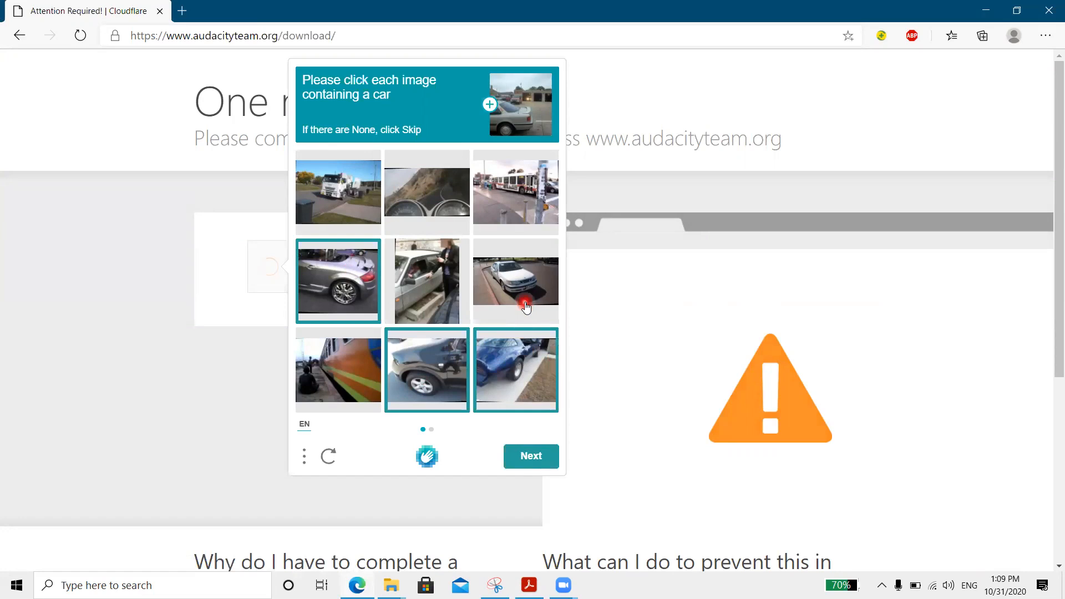
click(450, 304)
click(369, 294)
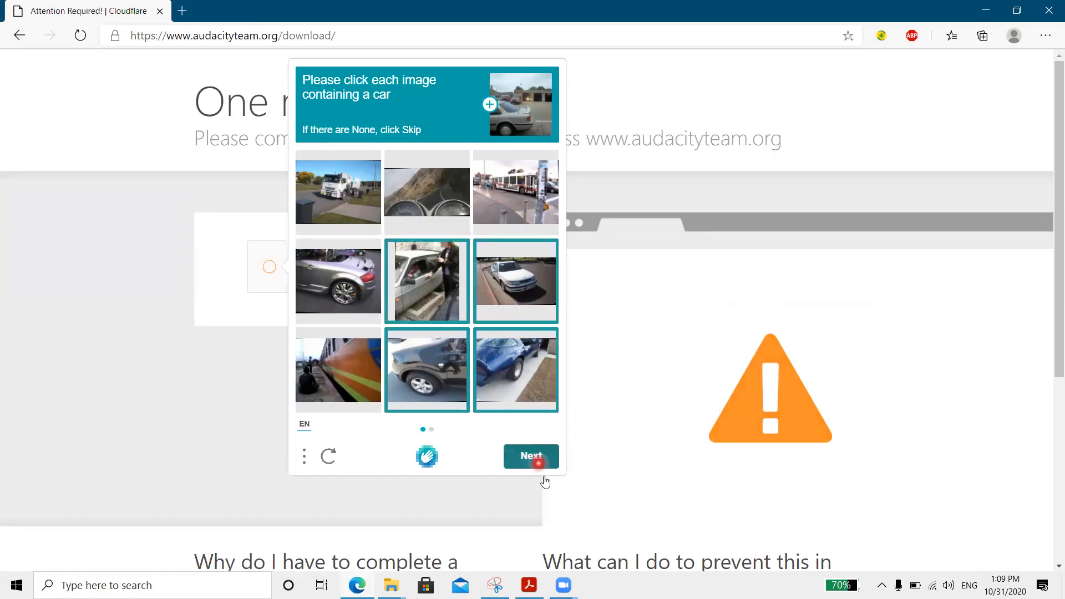
click(537, 462)
- Select all six car pictures in the second image set and submit the verification
click(522, 210)
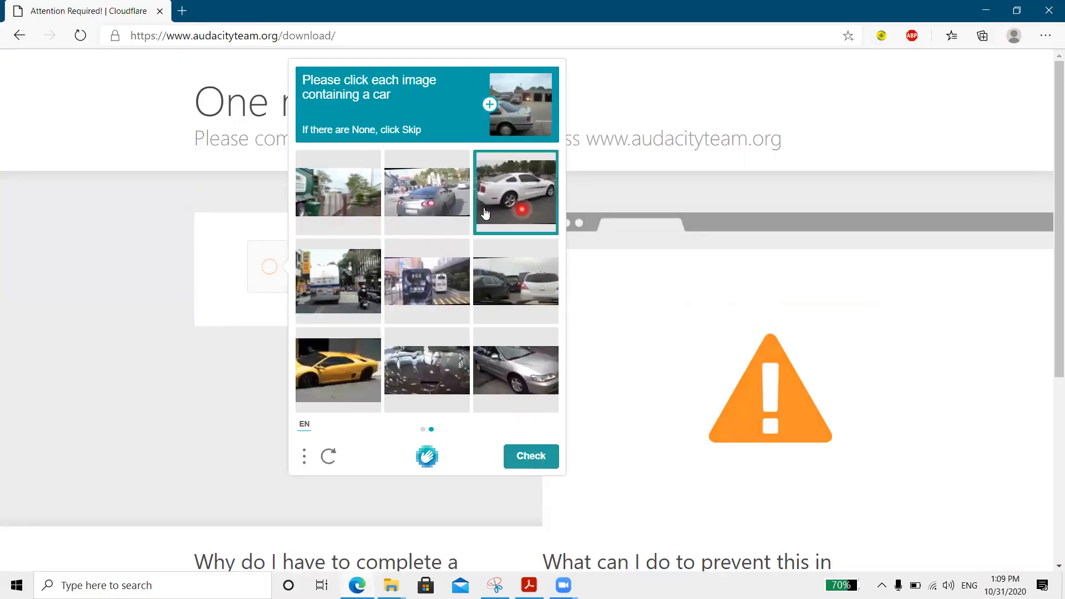
click(456, 210)
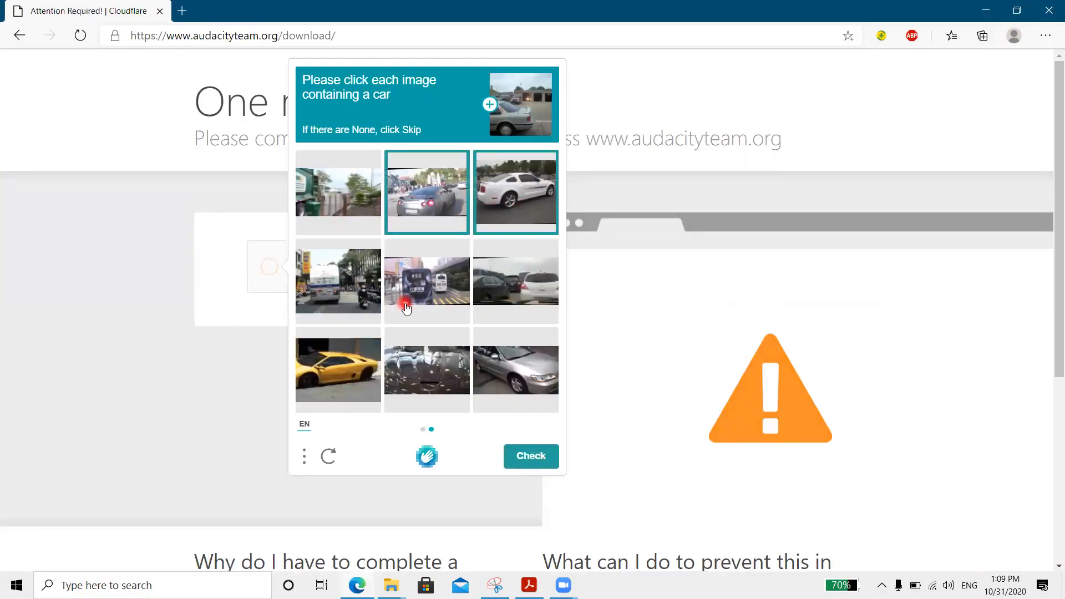
click(530, 288)
click(516, 358)
click(436, 365)
click(342, 356)
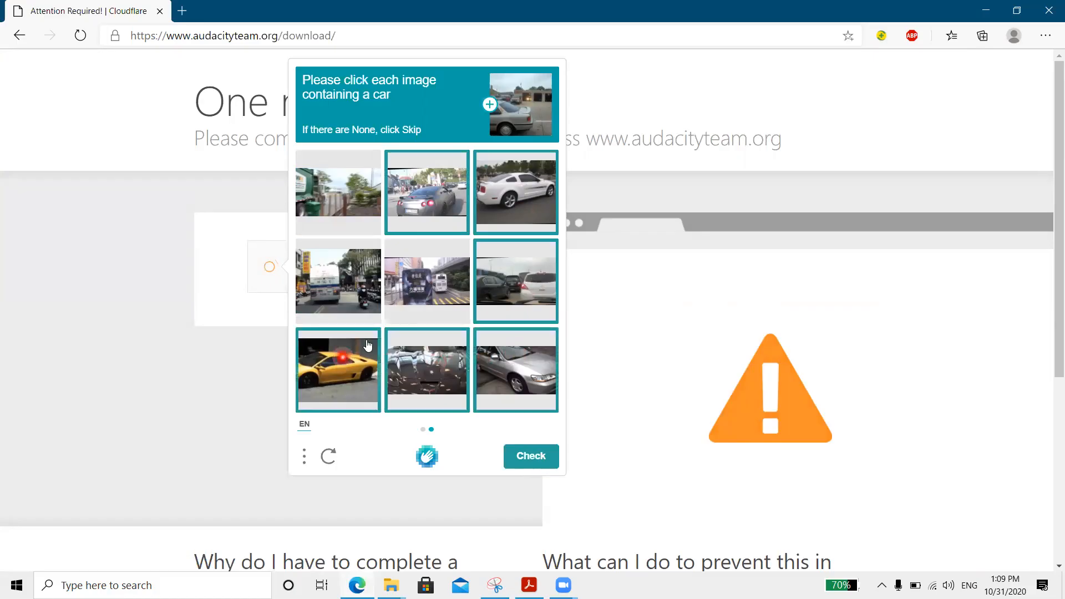
click(522, 411)
click(521, 412)
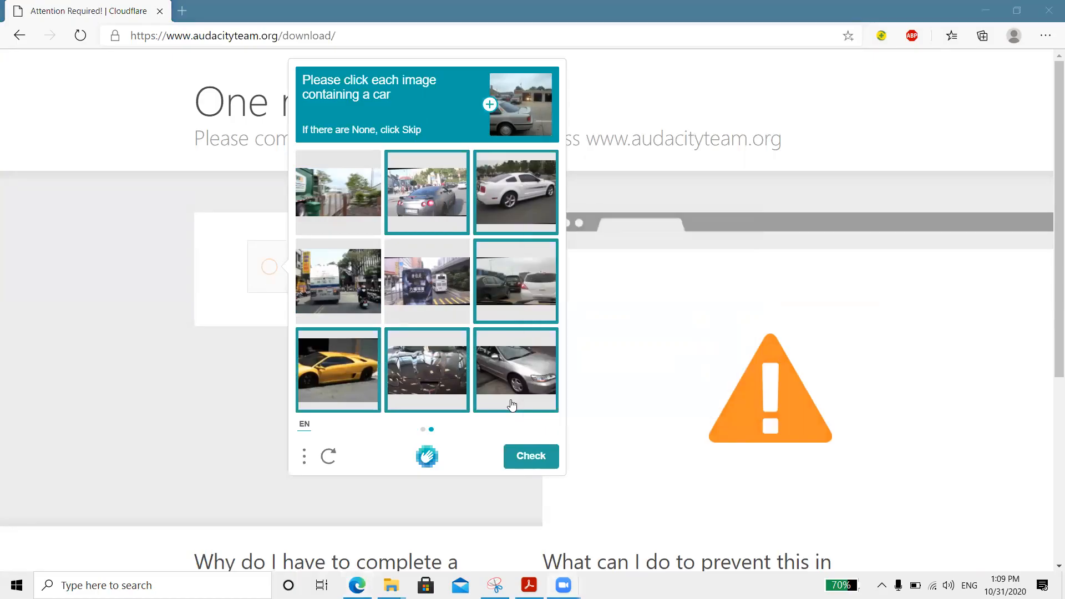
click(542, 459)
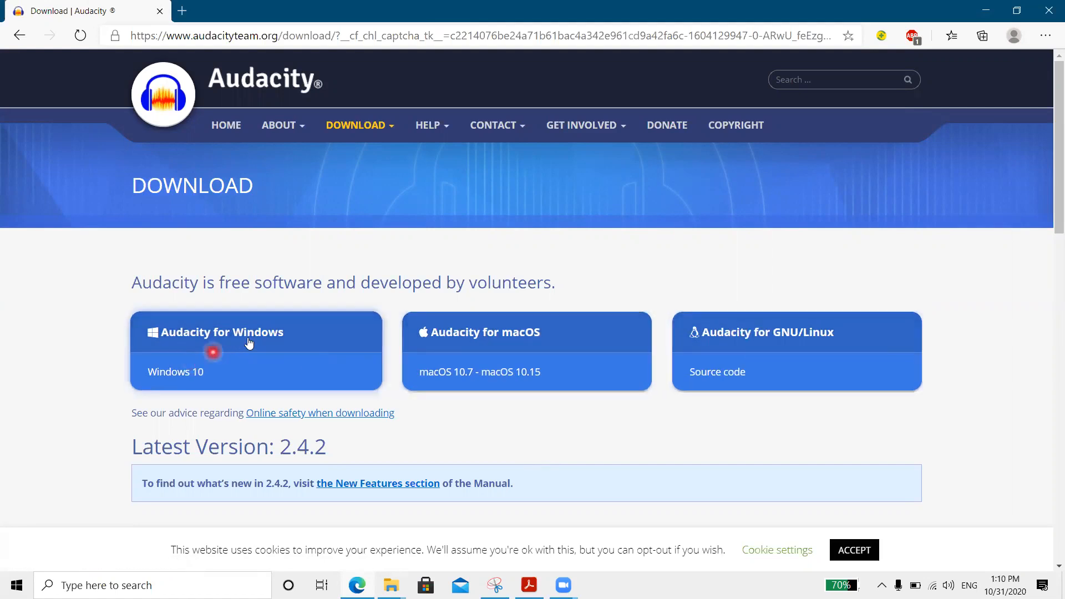
- Open the Audacity for Windows page and follow the Audacity 2.4.2 installer link to FossHub
click(227, 334)
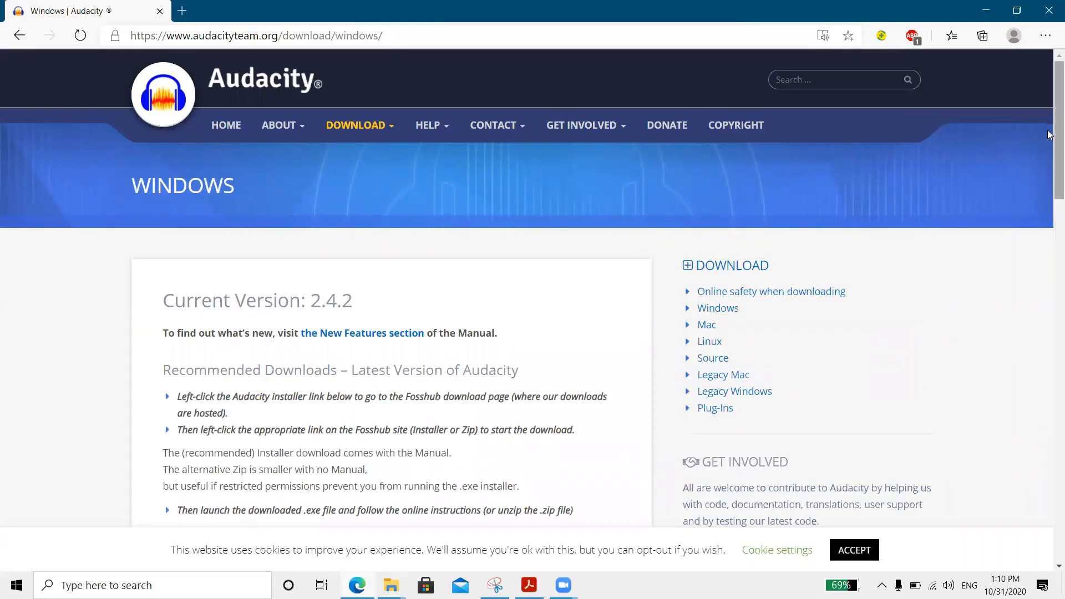
scroll(1050, 182, down, 2)
scroll(1050, 182, down, 3)
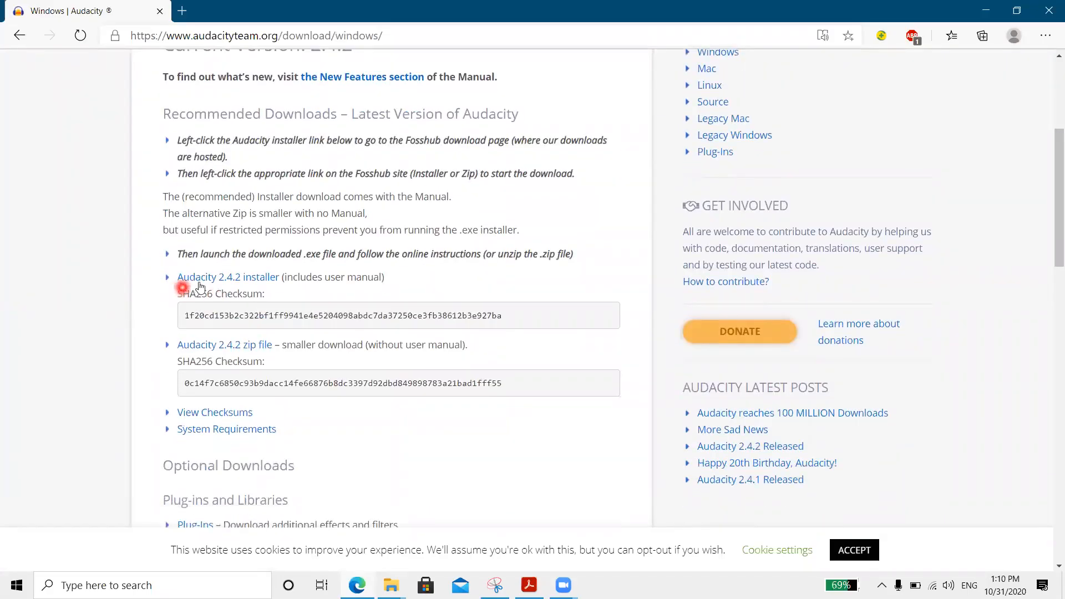
click(261, 282)
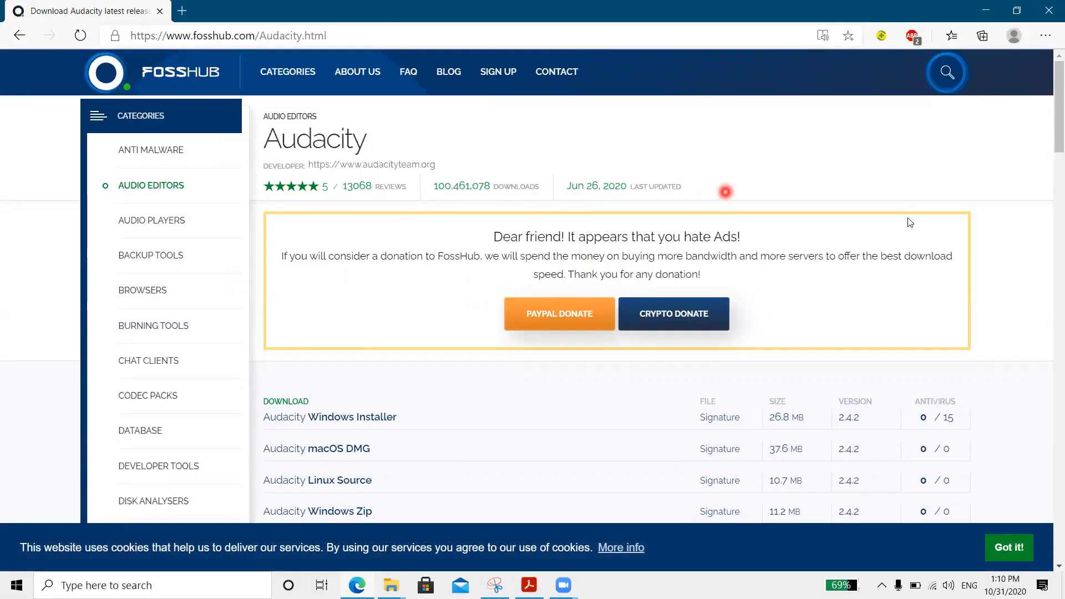
- Download the Audacity Windows Installer, version 2.4.2, from the FossHub download list
drag(1050, 117, 1050, 154)
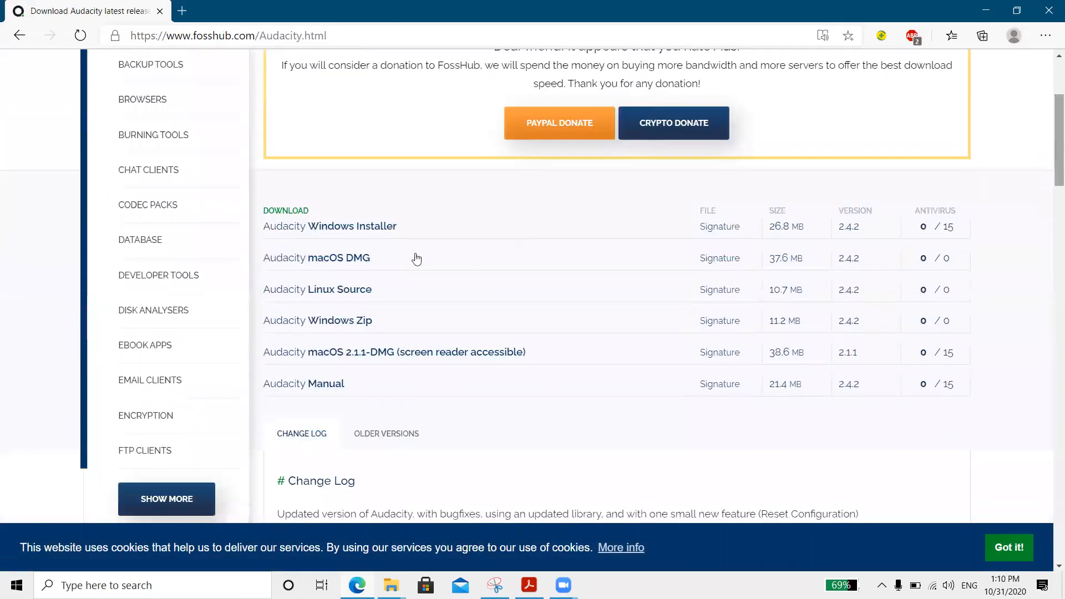
click(309, 231)
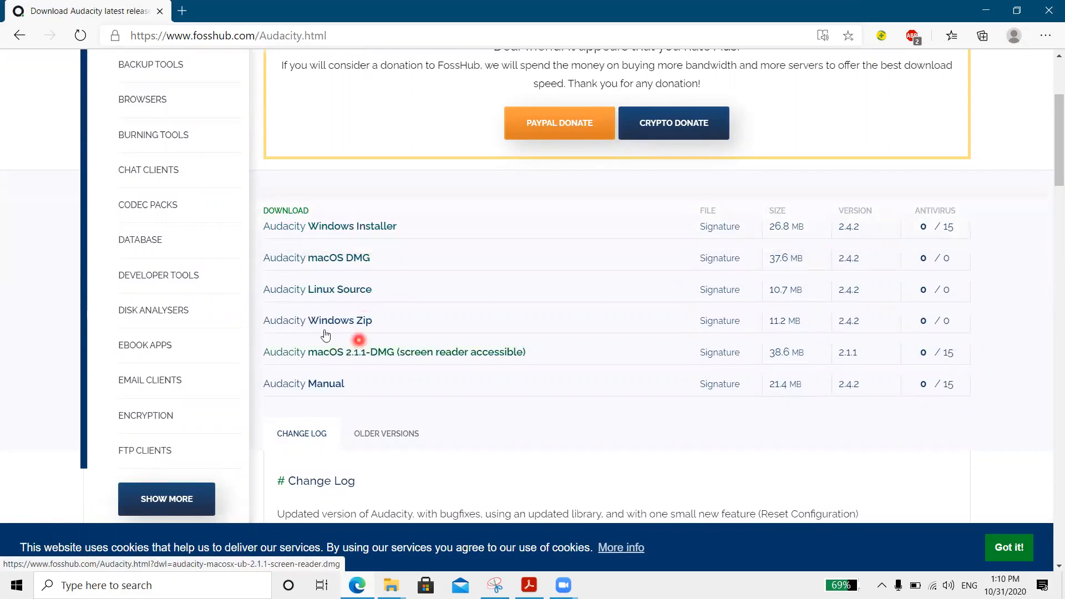
click(351, 230)
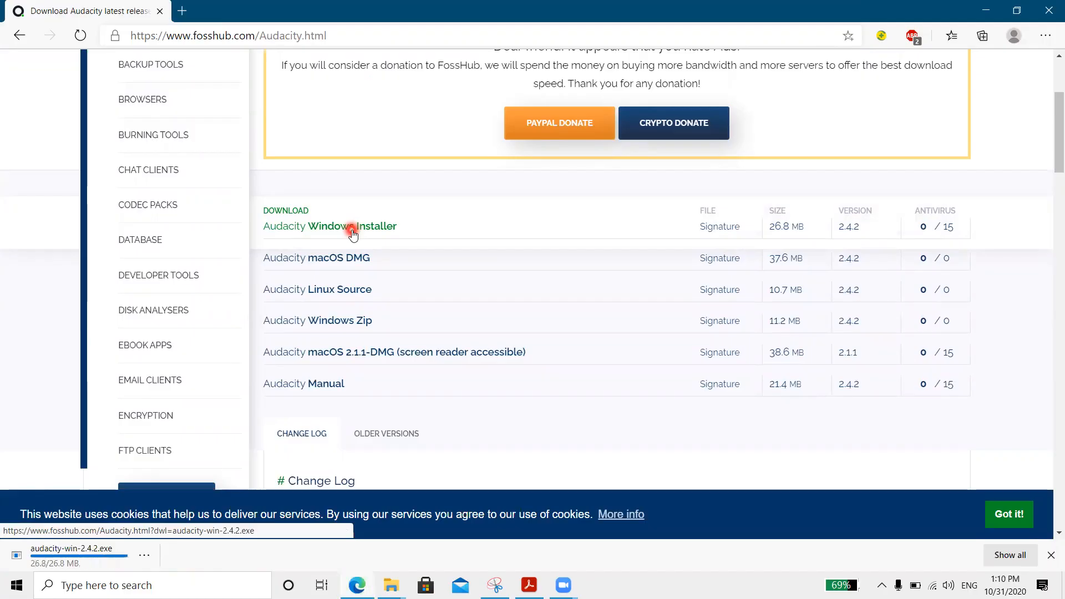
- Show the downloaded audacity-win-2.4.2.exe in its folder and run it
click(78, 557)
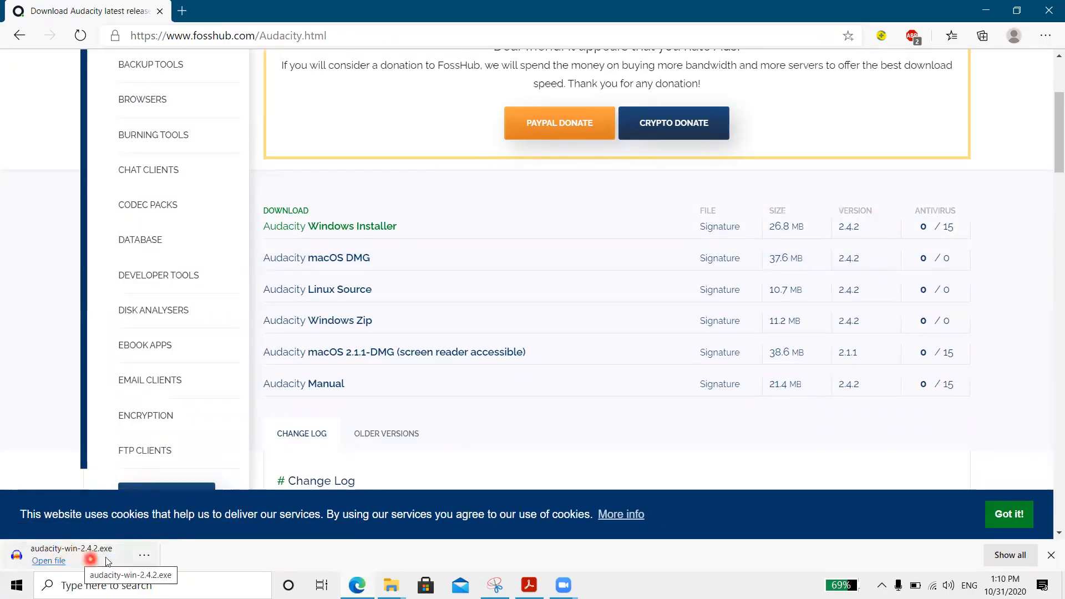
click(144, 556)
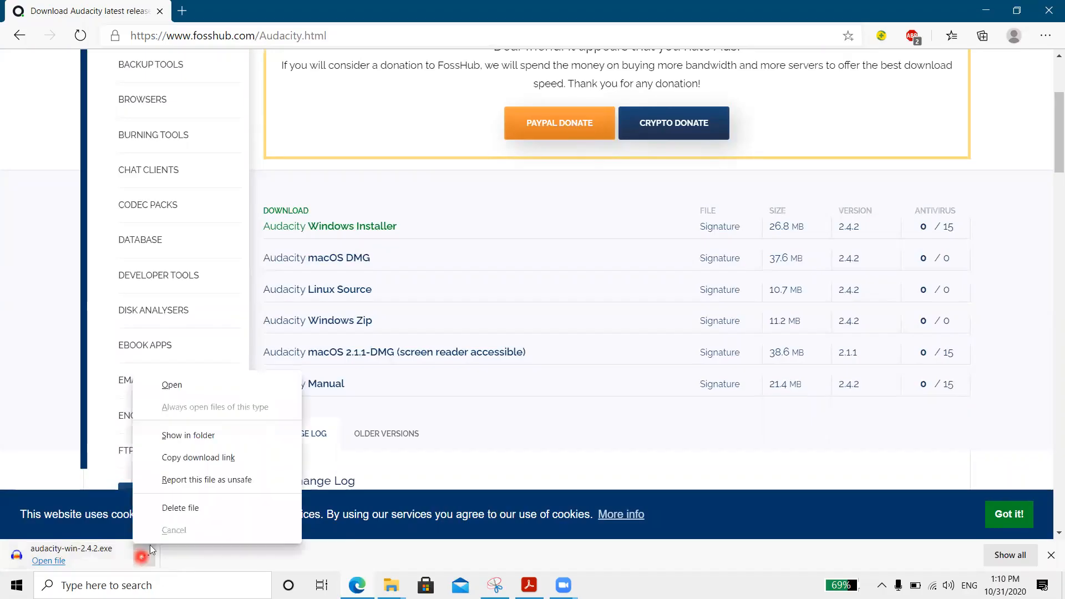
click(193, 438)
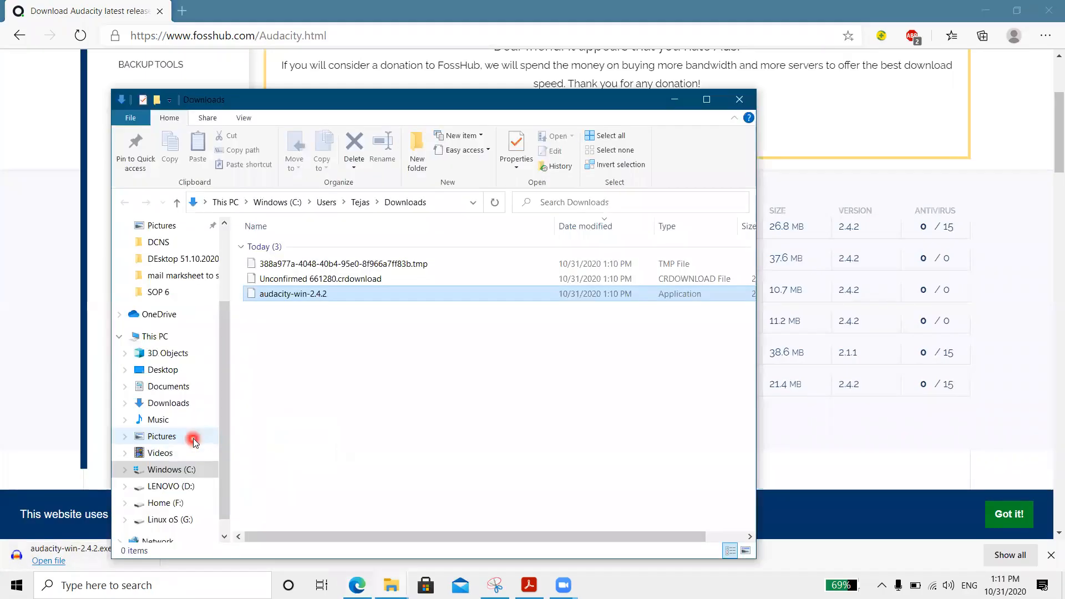
double_click(309, 294)
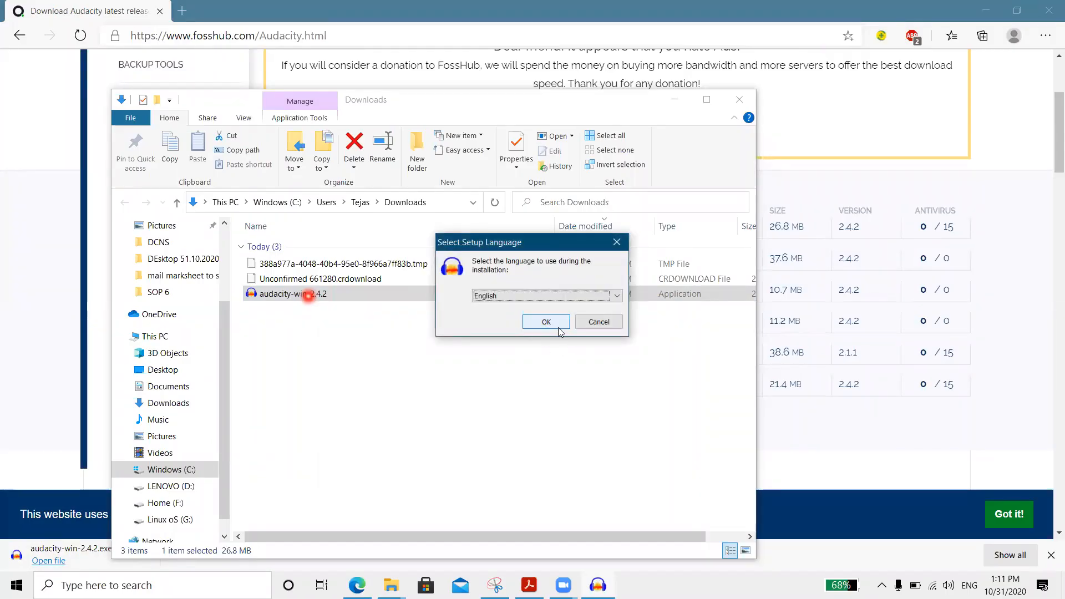
- Accept English as the setup language and proceed through the welcome and information pages to the destination choice
click(551, 322)
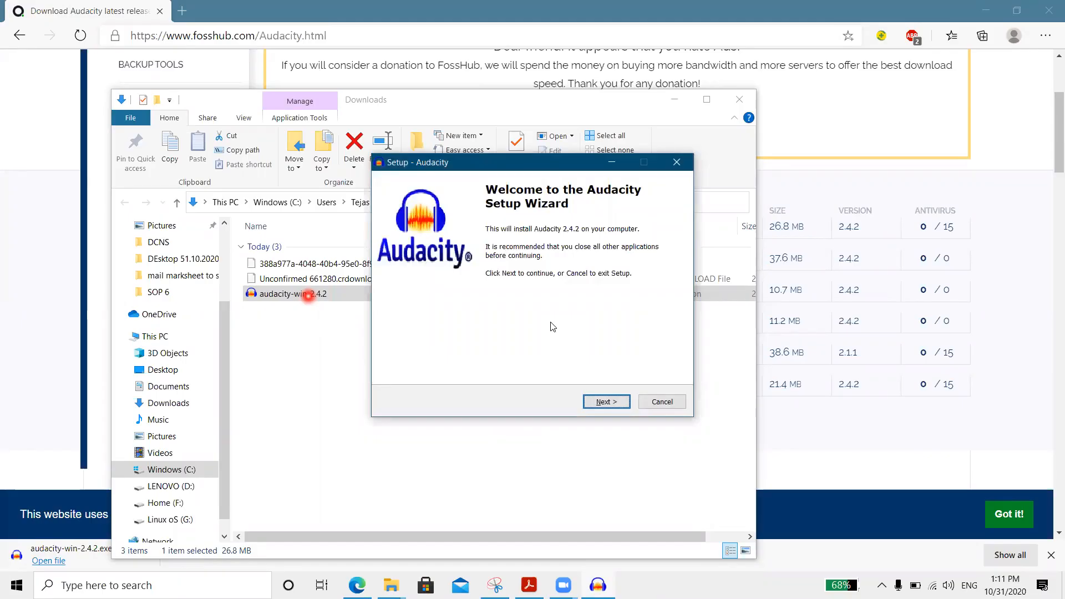
click(607, 403)
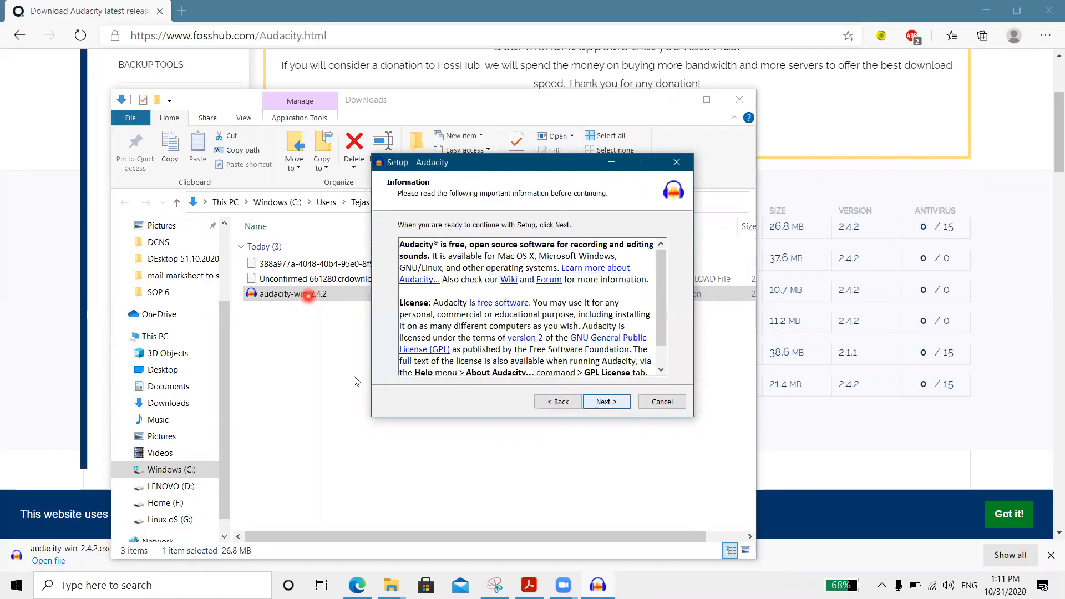
click(614, 409)
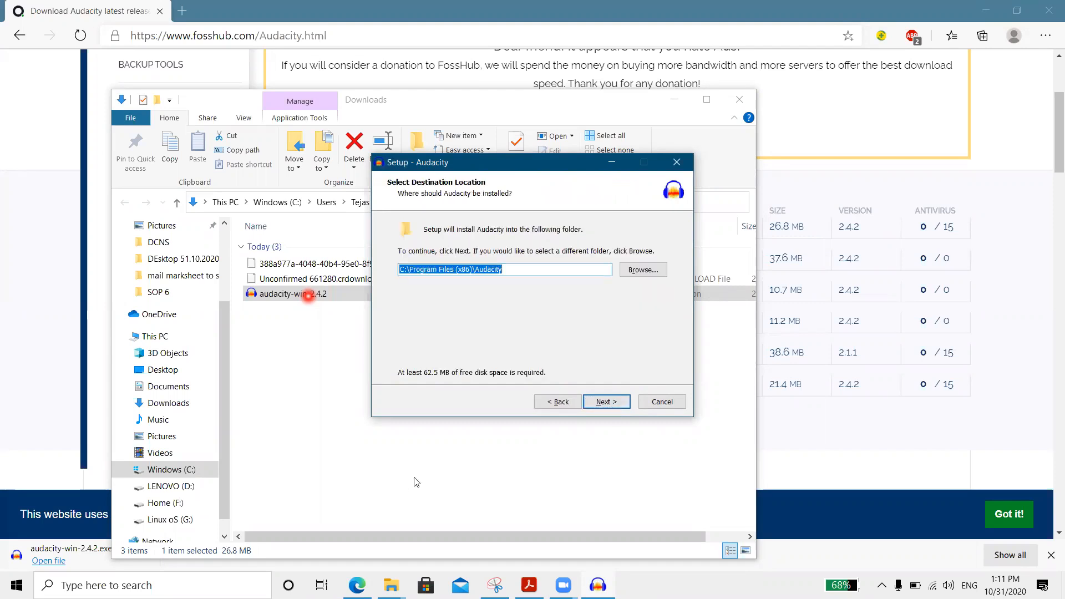
- Install Audacity into the existing folder C:\Program Files (x86)\Audacity, keeping the desktop shortcut option enabled and Reset Preferences off
click(605, 403)
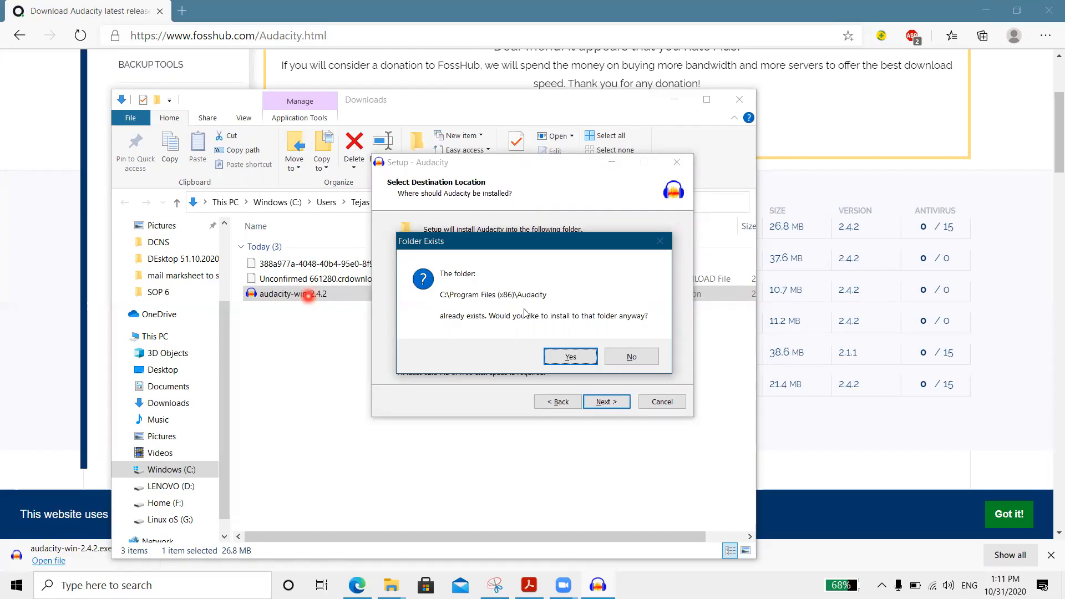
click(567, 355)
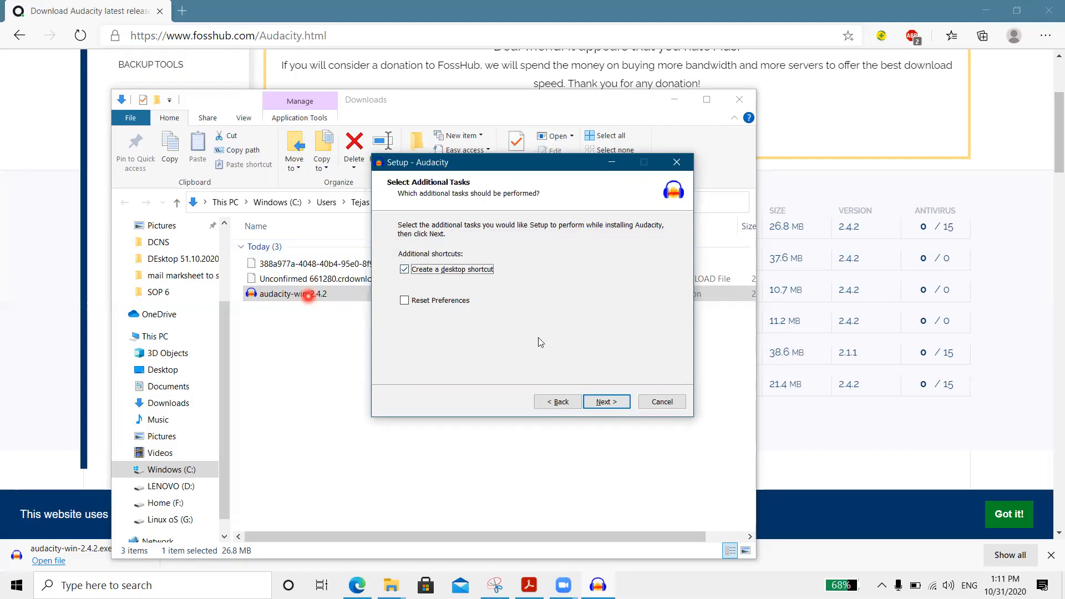
click(607, 403)
click(607, 403)
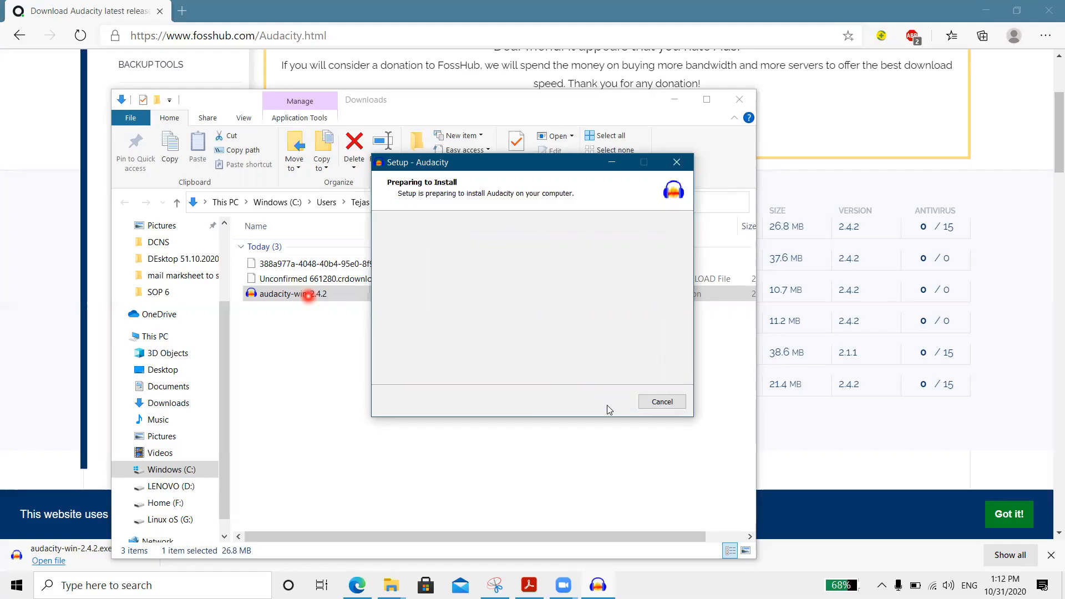
- Minimize the browser and move the Downloads folder window and the Audacity setup window clear of the desktop icons
click(982, 10)
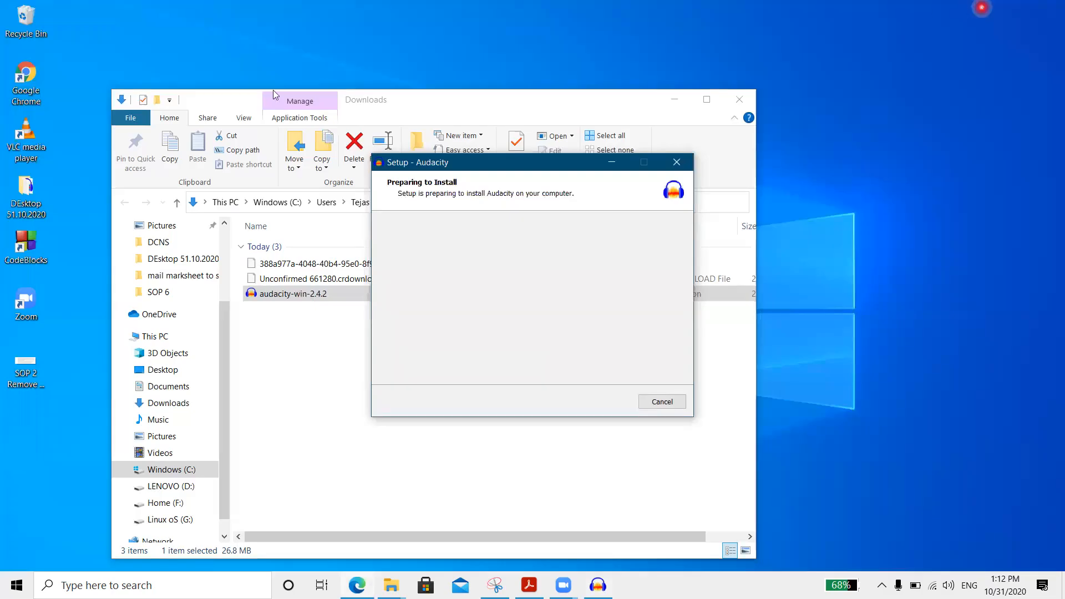
click(220, 99)
drag(220, 99, 843, 199)
click(510, 165)
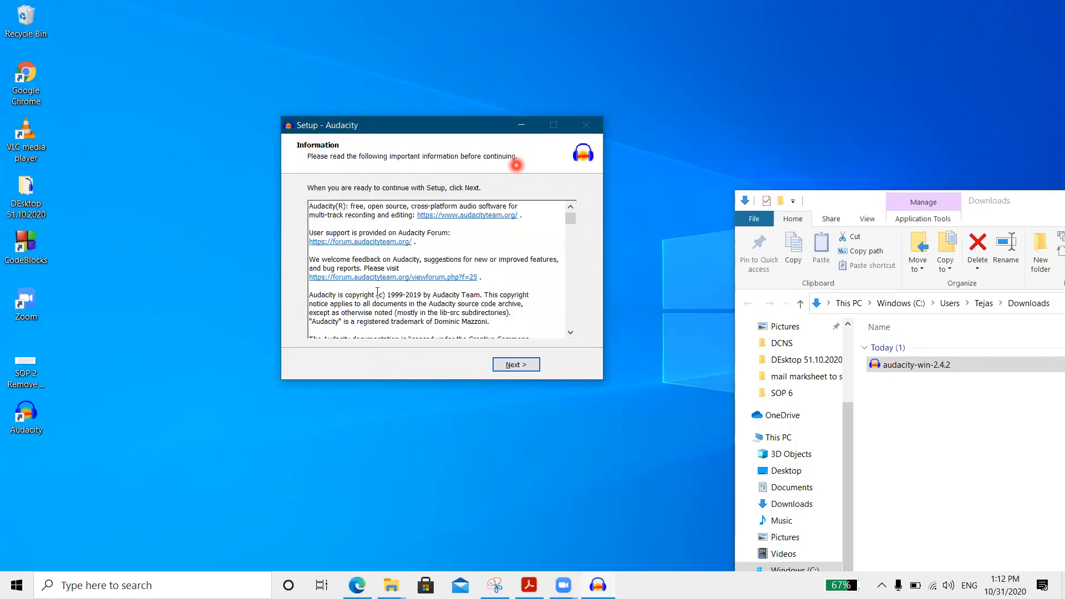
- Continue past the post-install information page and finish the Audacity setup with Launch Audacity turned off
click(20, 419)
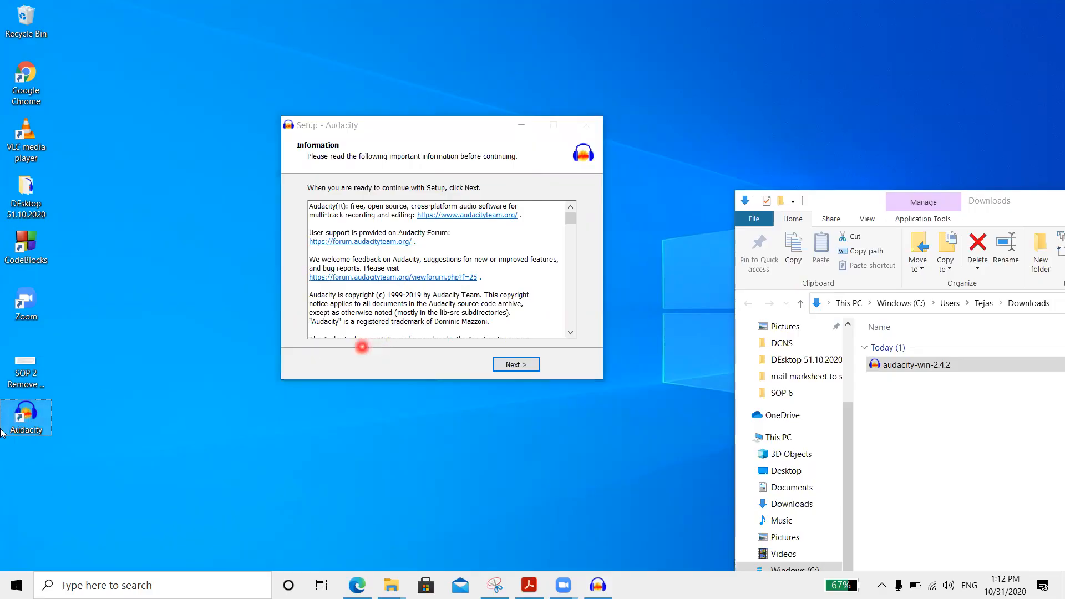
click(518, 369)
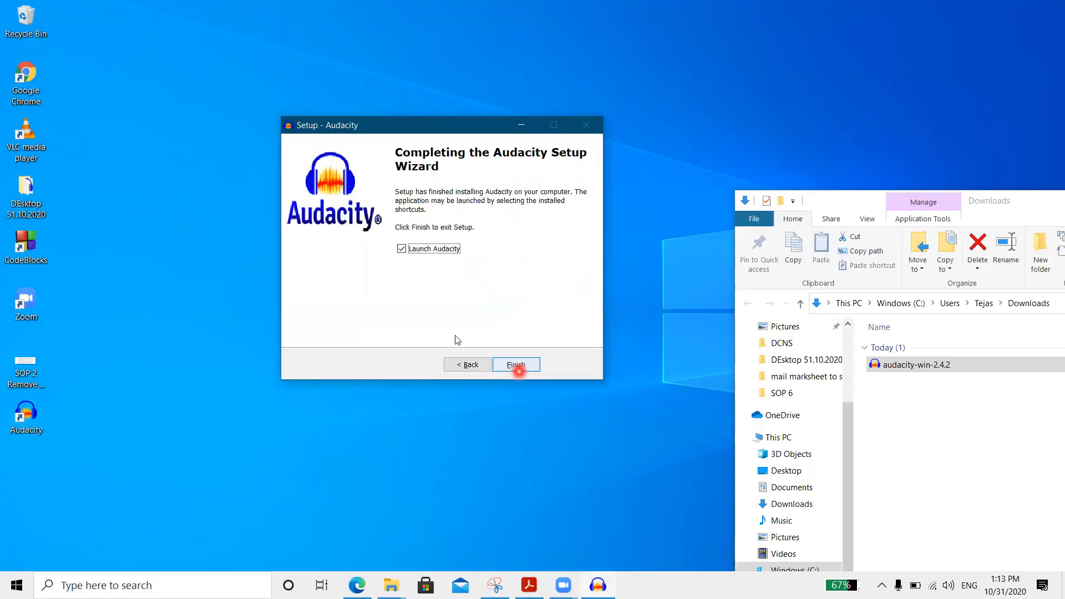
click(402, 250)
click(501, 366)
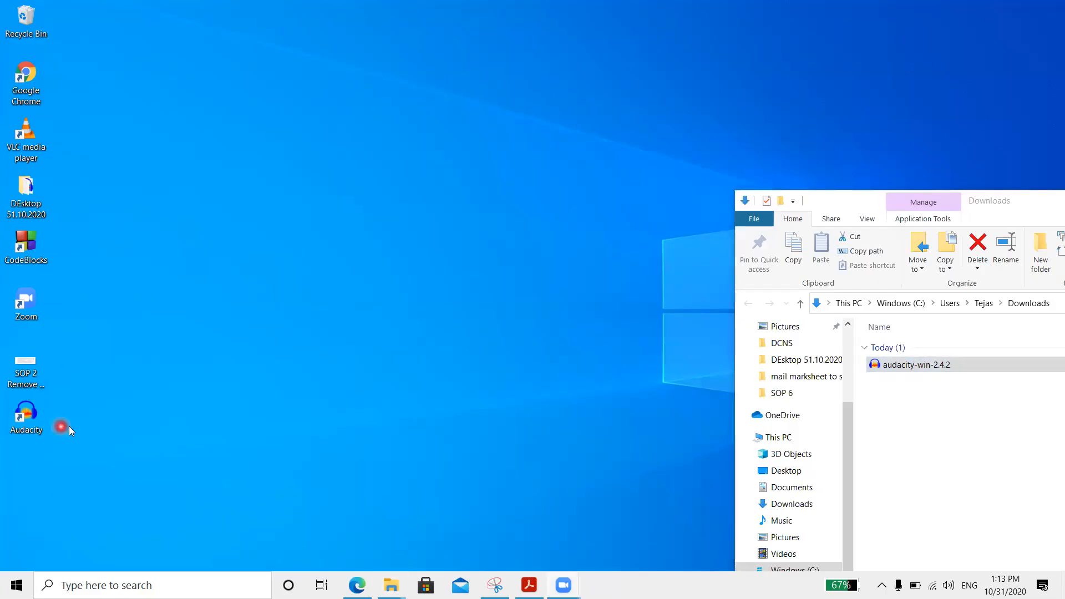
- Launch Audacity from its desktop shortcut to check that it starts, and exit it again
double_click(26, 426)
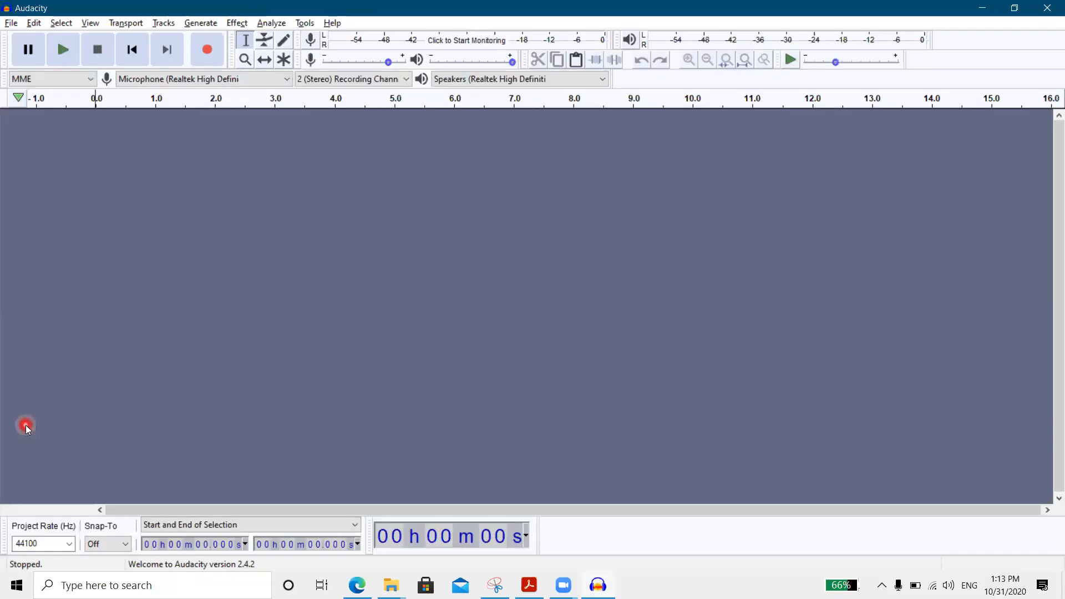
click(12, 23)
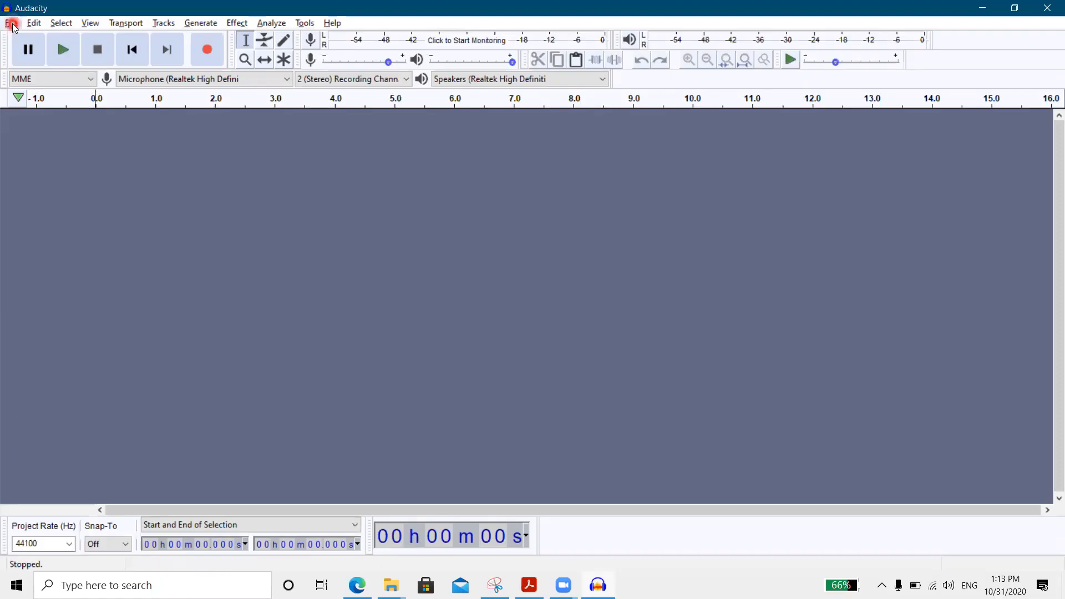
click(42, 195)
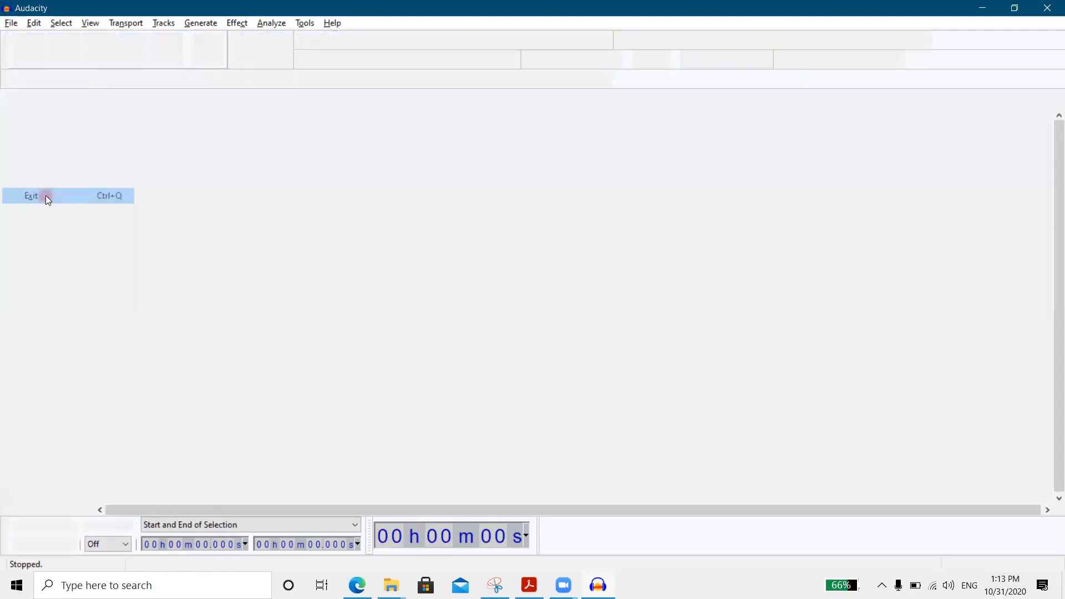
click(552, 158)
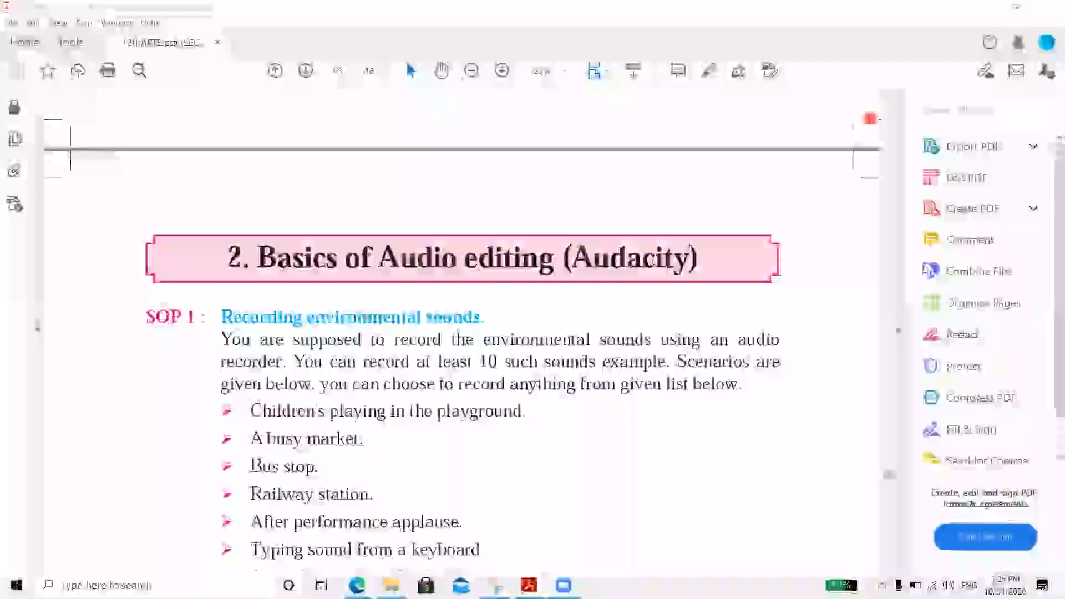
- In 12thARTS.pdf, read the SOP 2 exercise on removing noise from a sound clip, including the filters it asks for
click(503, 350)
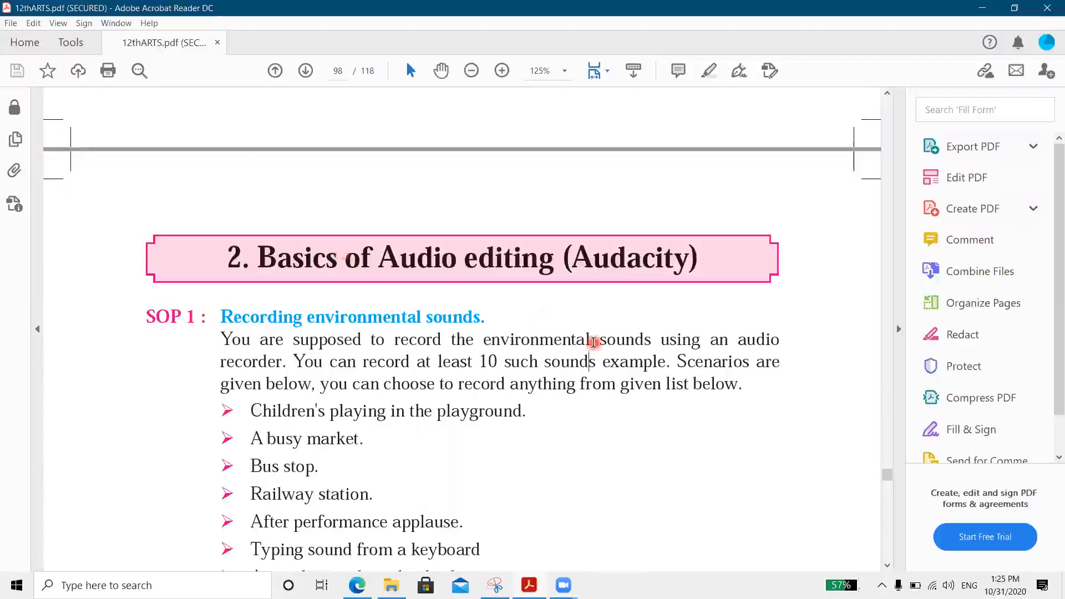
scroll(593, 342, down, 2)
scroll(594, 342, down, 10)
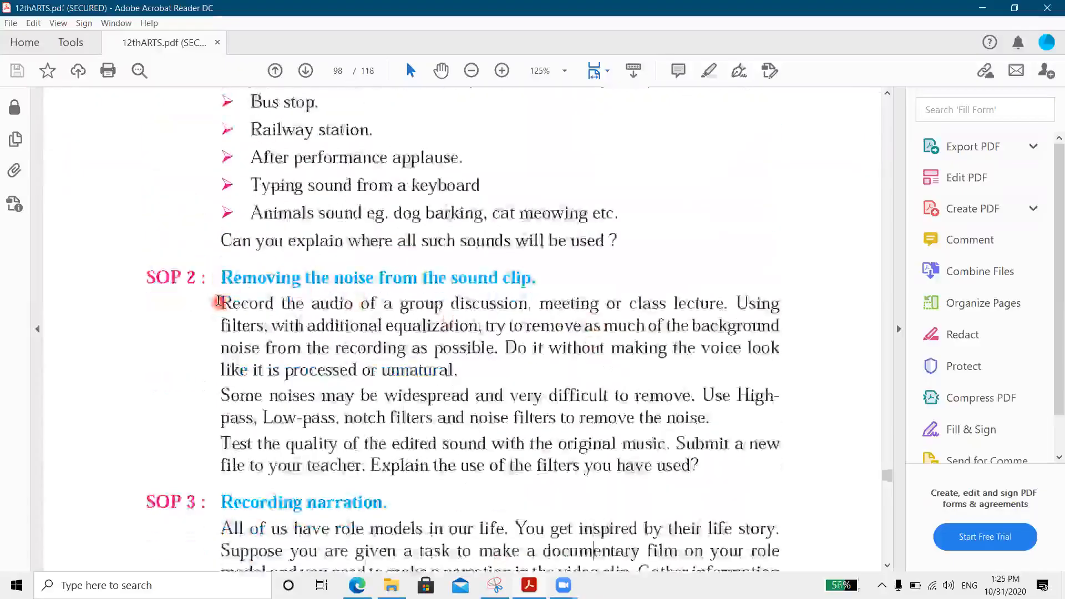
click(219, 301)
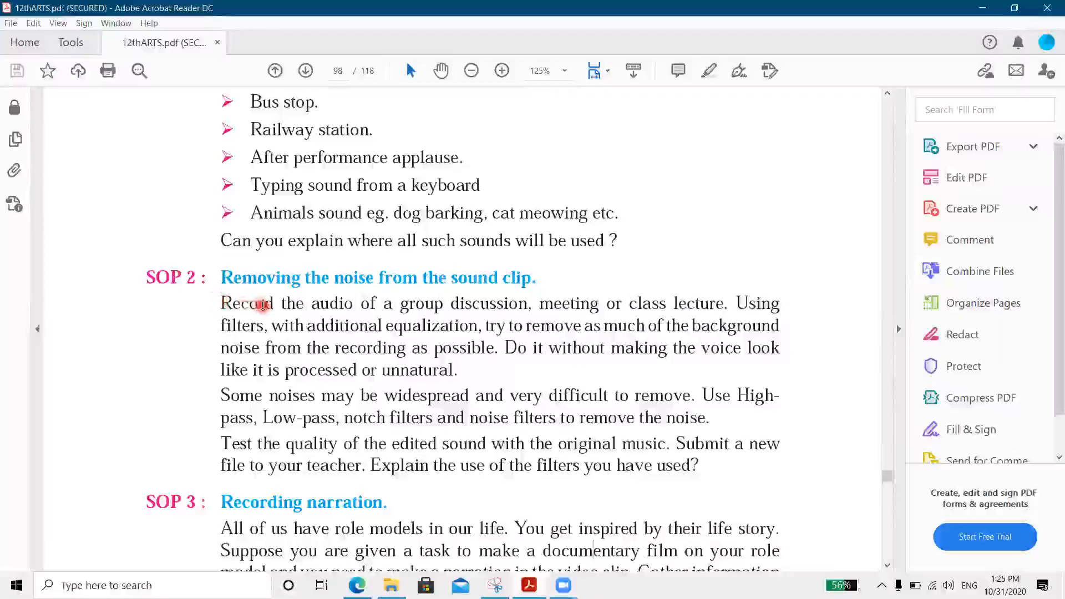
drag(382, 304, 518, 305)
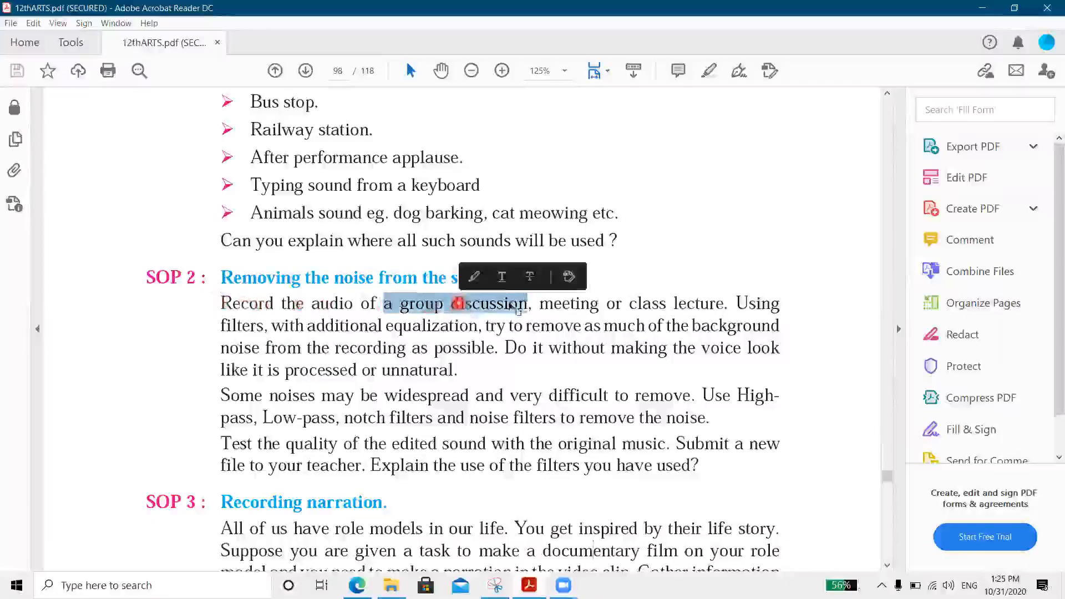
click(548, 303)
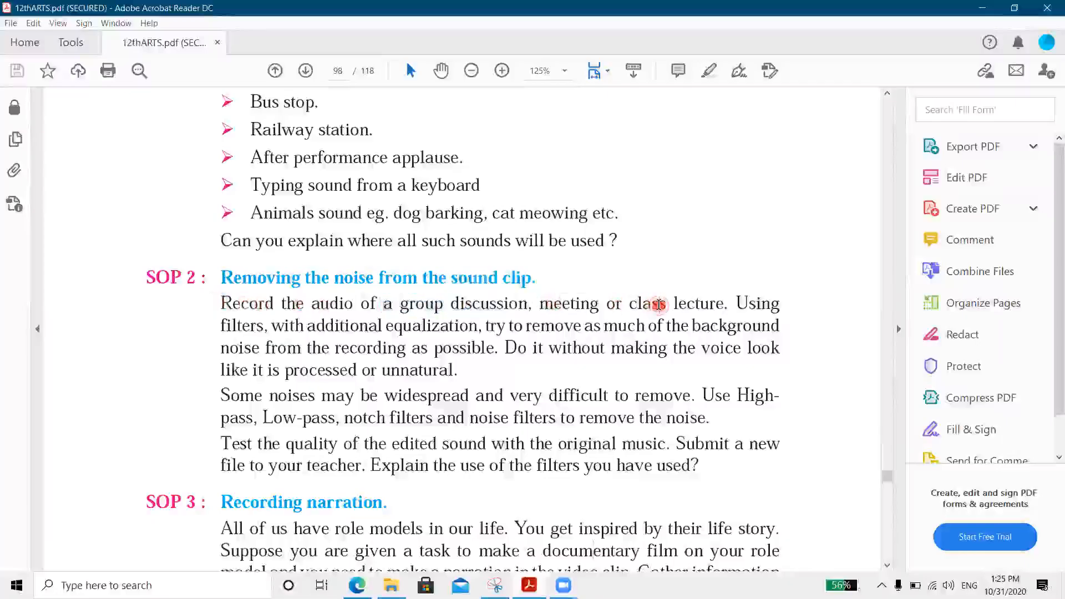
click(760, 311)
drag(344, 326, 439, 326)
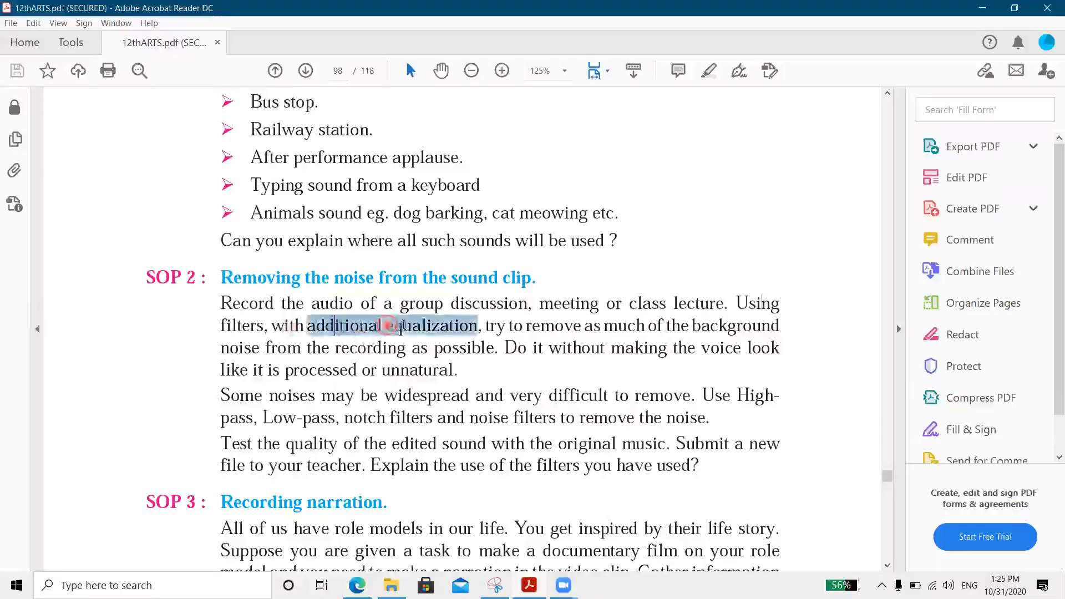
click(489, 329)
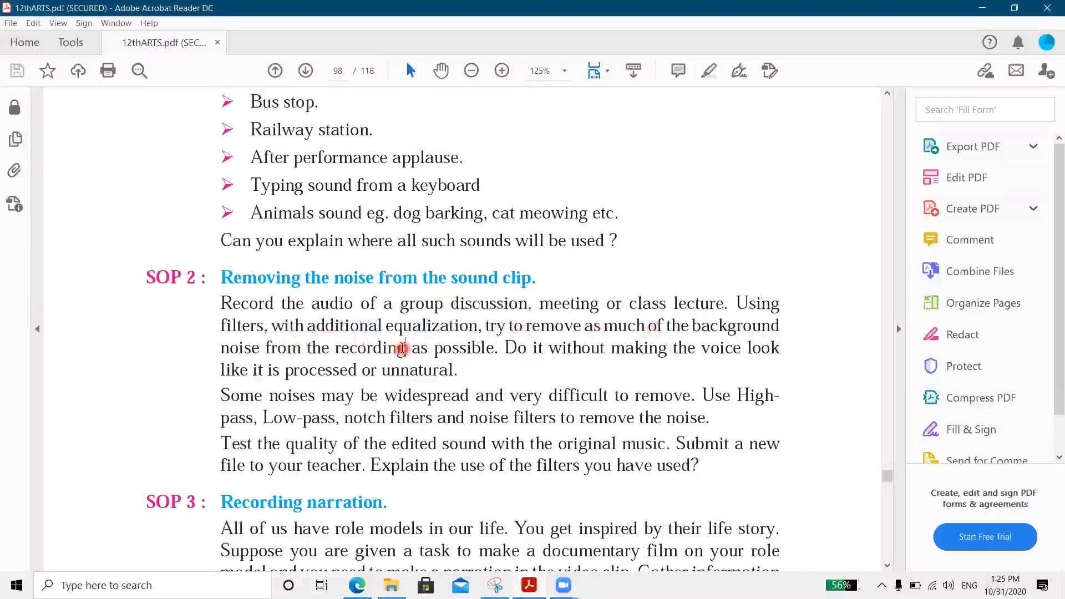
drag(255, 396, 384, 418)
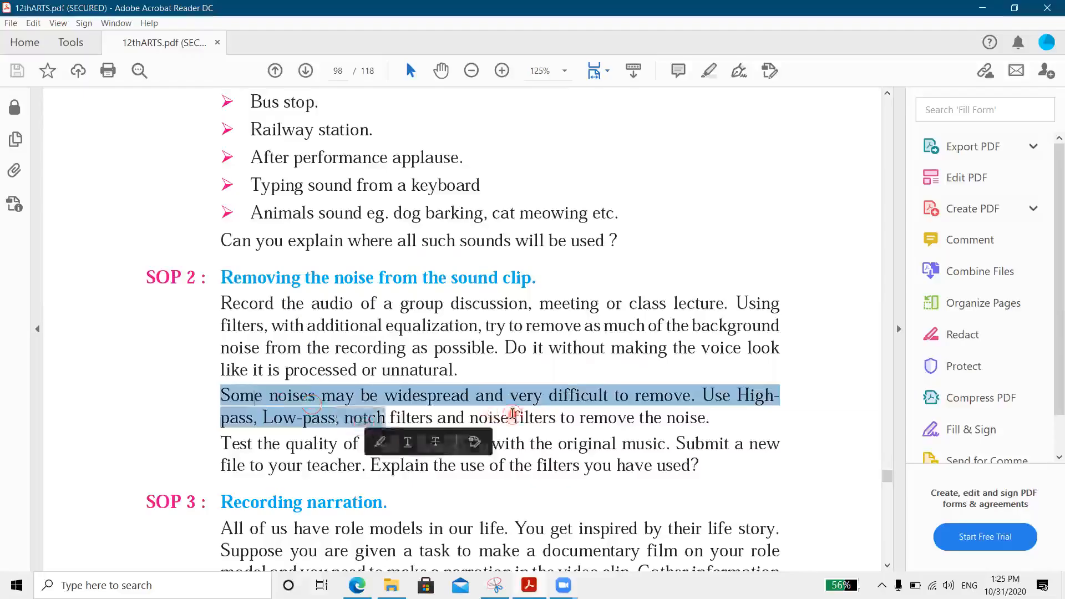
click(513, 416)
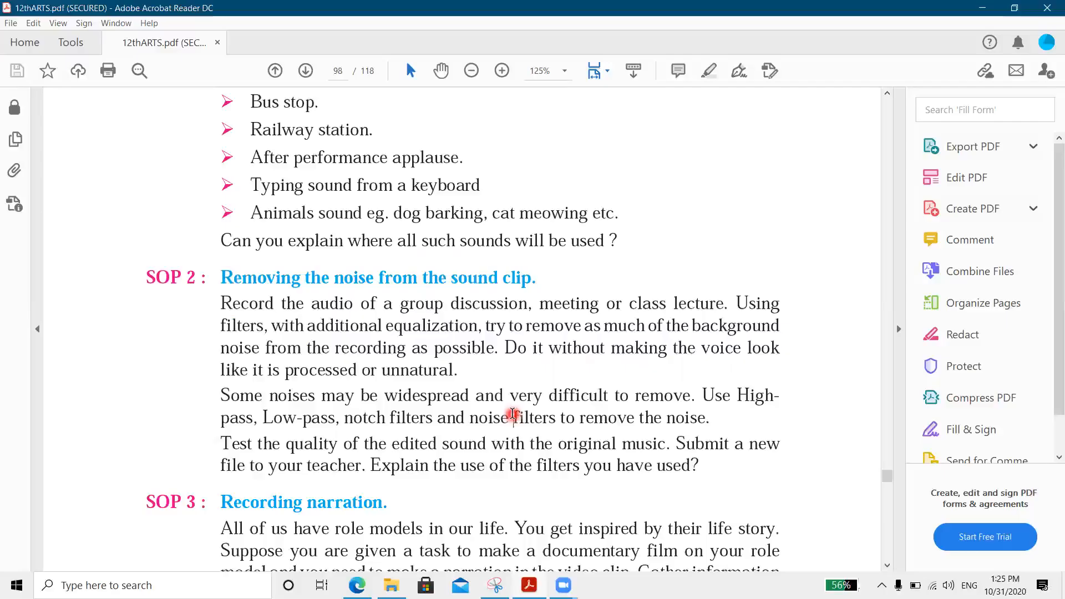
- Minimize the PDF and switch to Audacity by launching it from the desktop shortcut
click(981, 10)
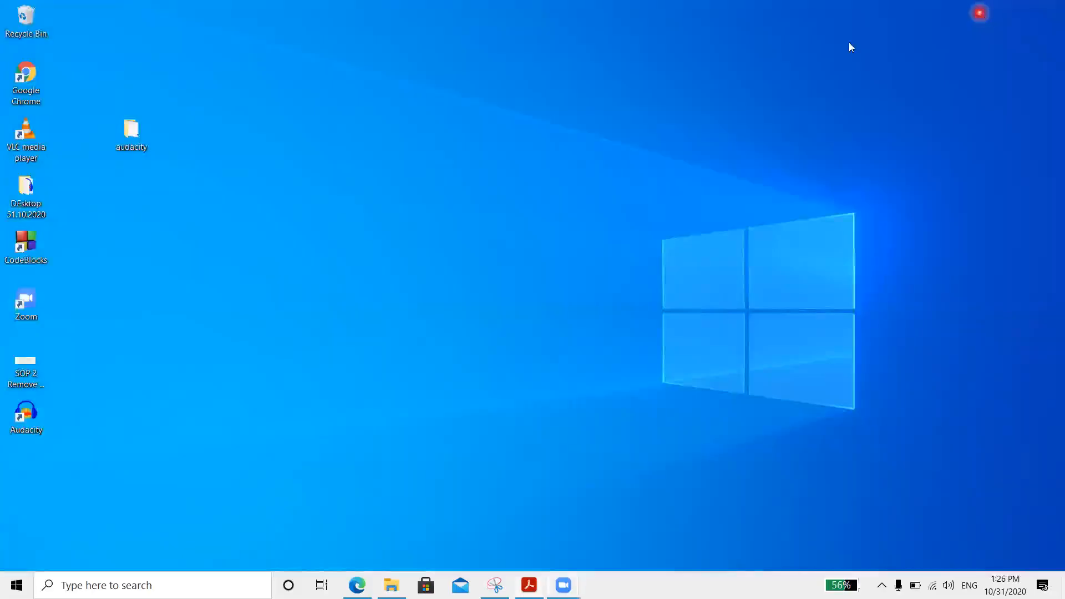
double_click(25, 421)
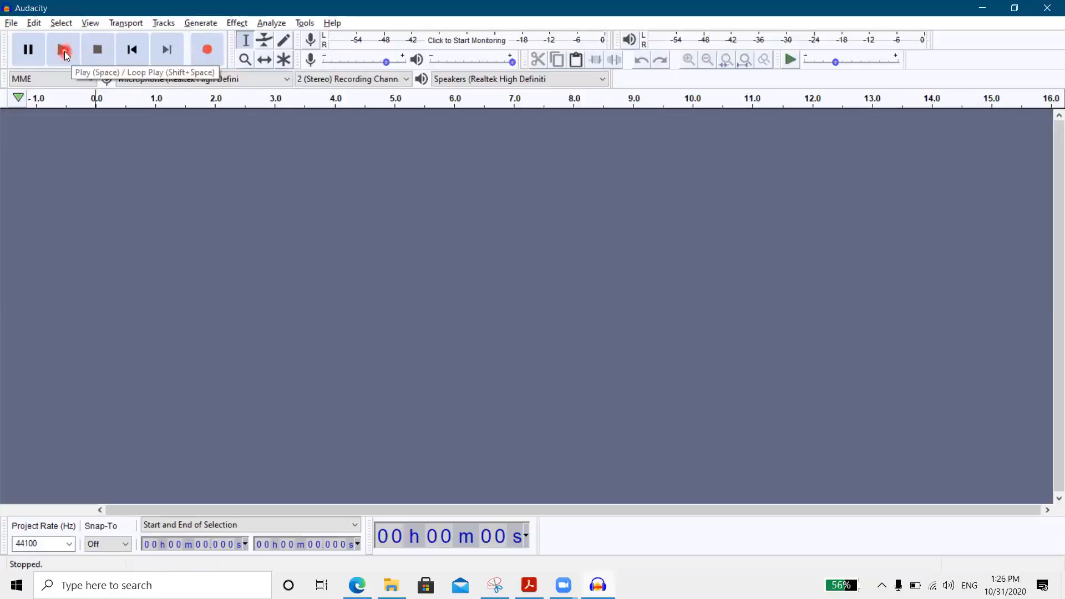
click(223, 129)
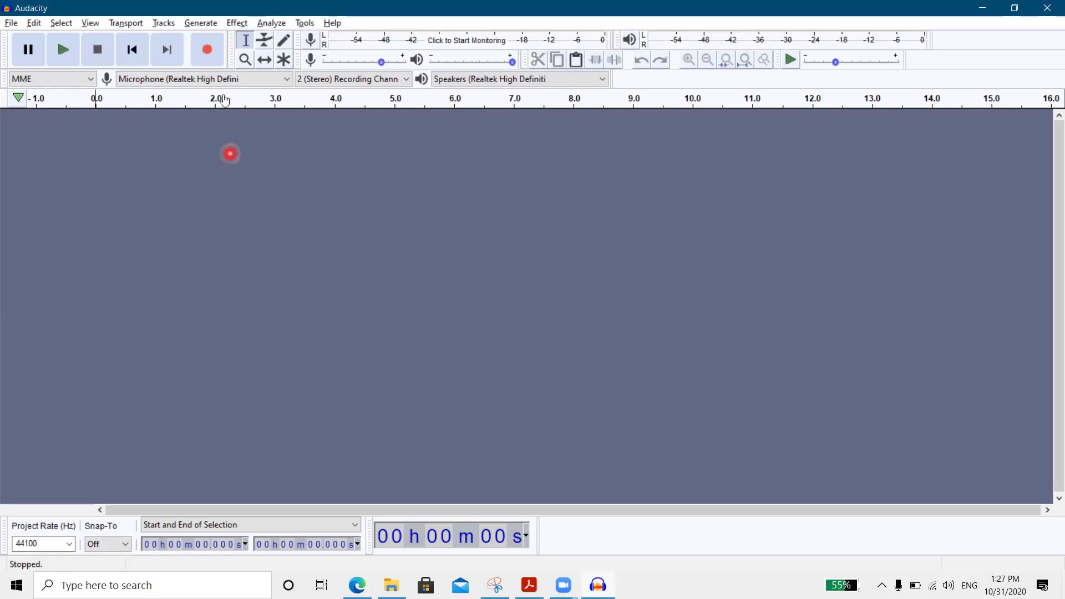
- Record a stereo voice clip of about 16 seconds with a silent pause of about 2 seconds midway, and stop recording
click(209, 53)
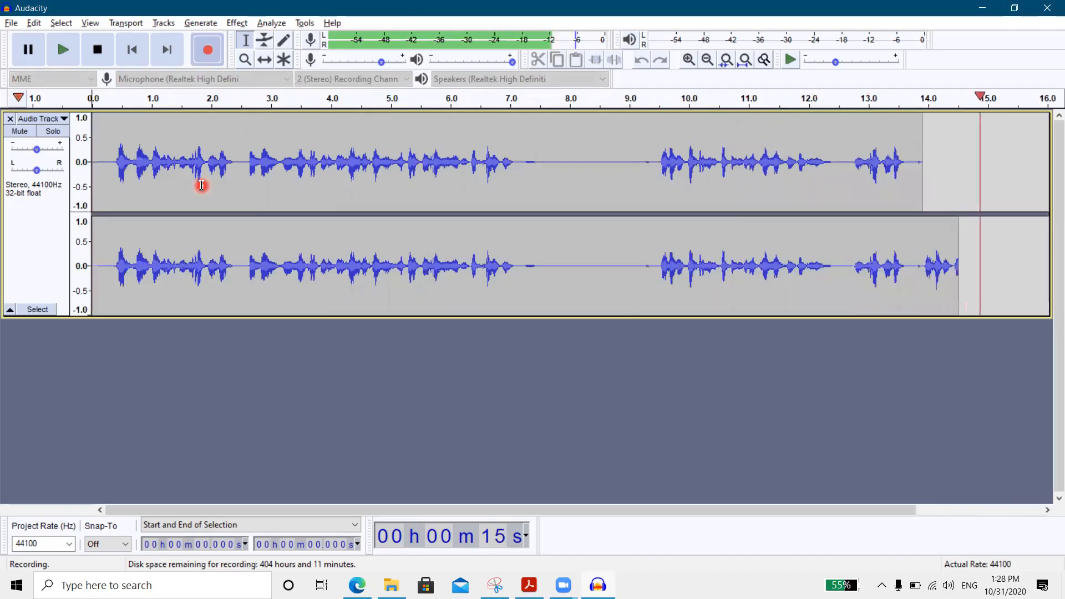
click(99, 48)
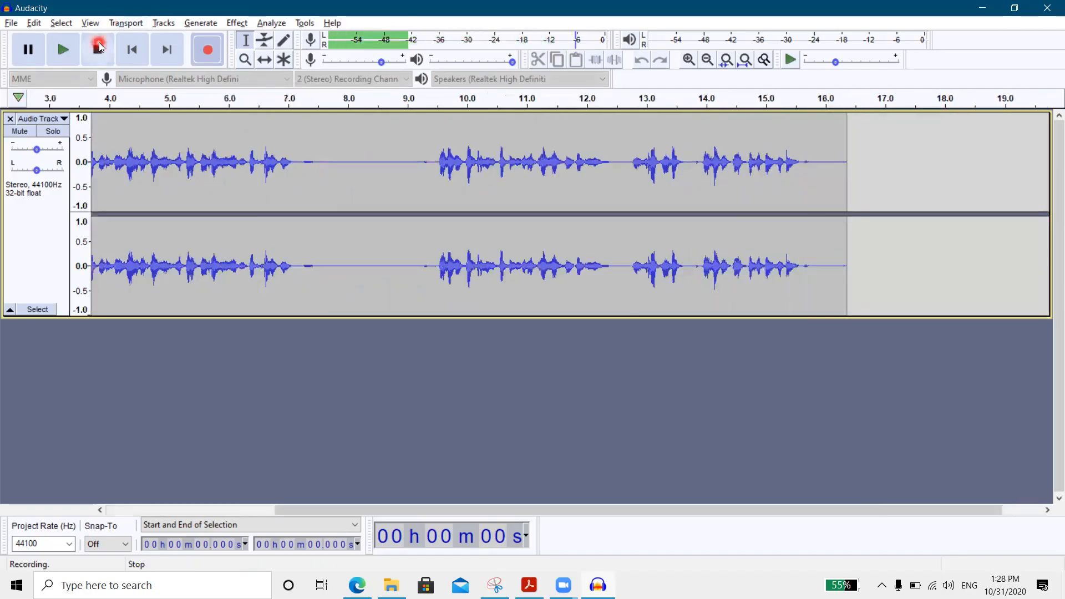
drag(772, 510, 612, 516)
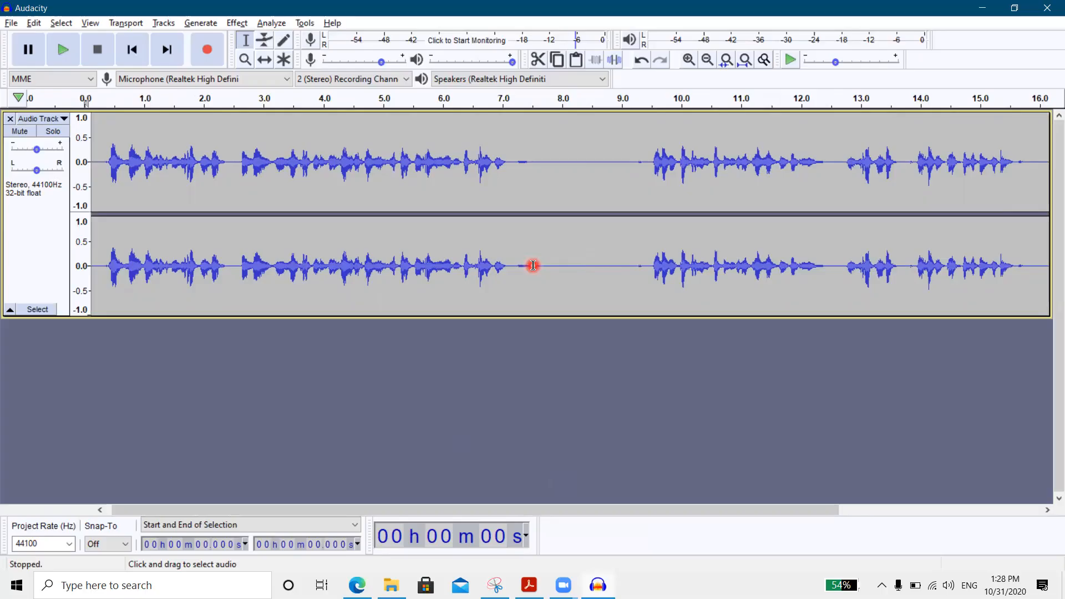
drag(308, 265, 390, 267)
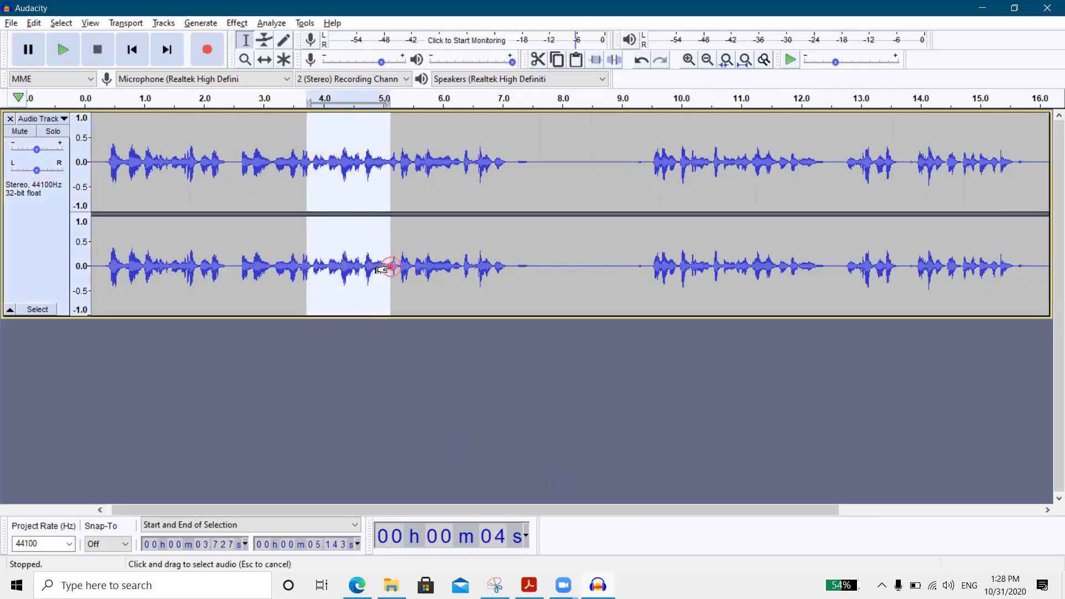
click(434, 269)
click(534, 266)
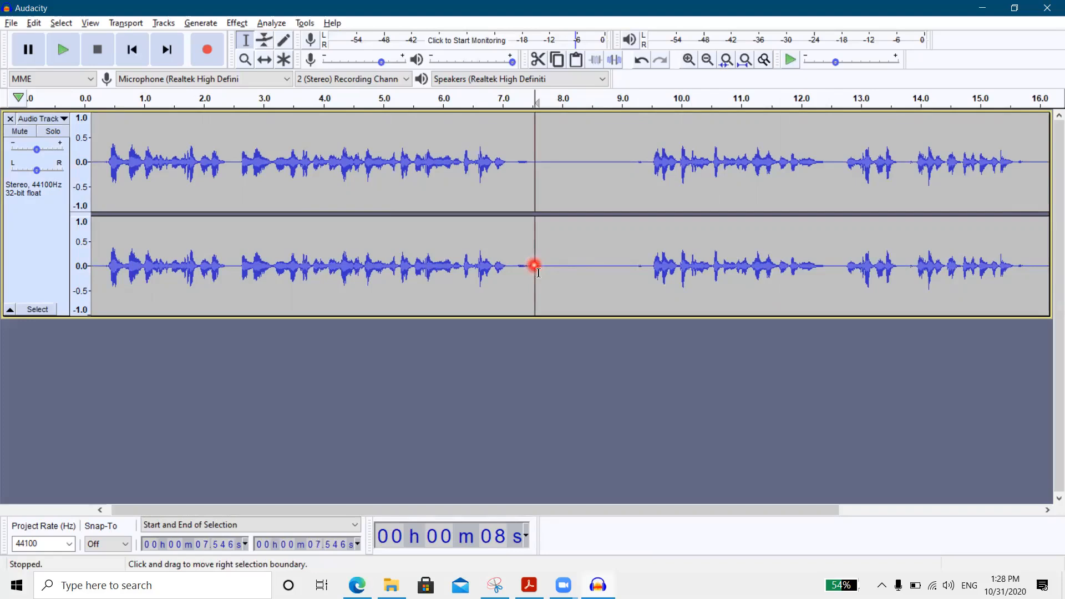
click(805, 487)
drag(535, 264, 637, 272)
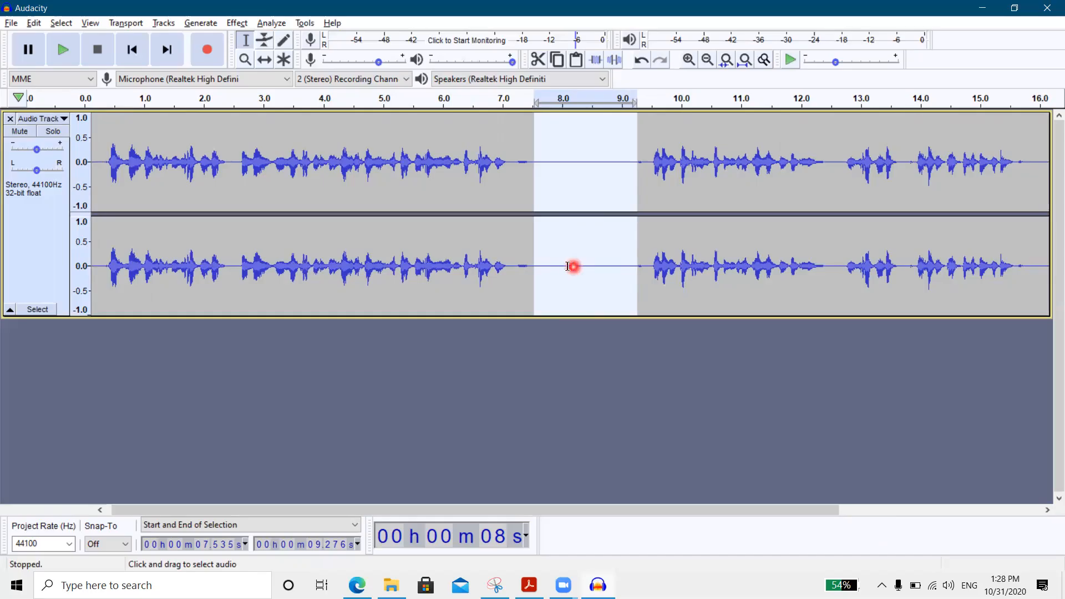
click(511, 341)
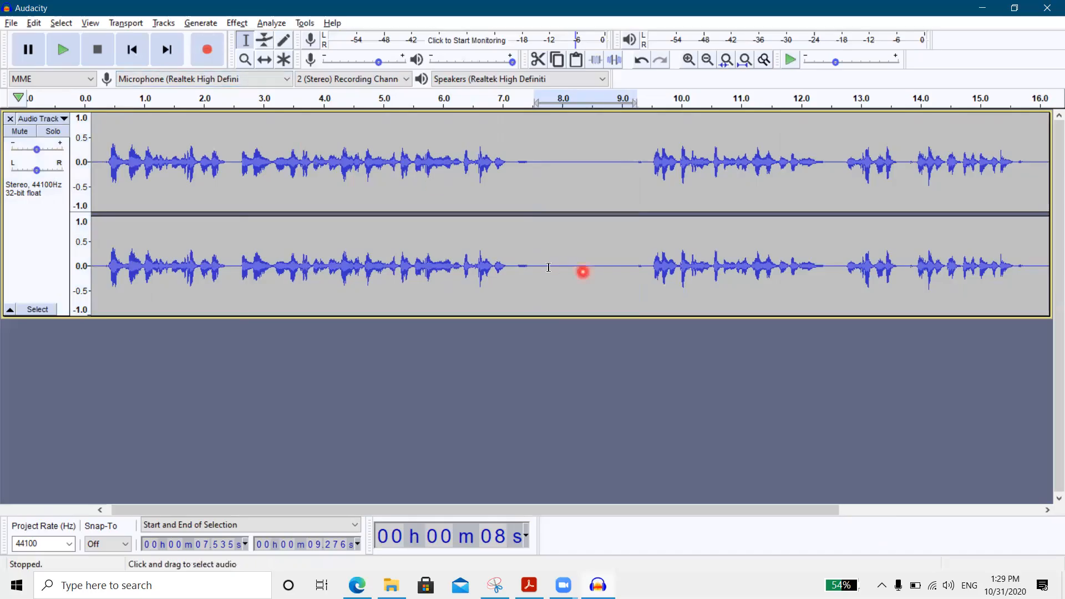
- Select the silent gap from about 7.2 to 9.4 seconds and capture it as the noise profile with Noise Reduction
drag(514, 264, 647, 262)
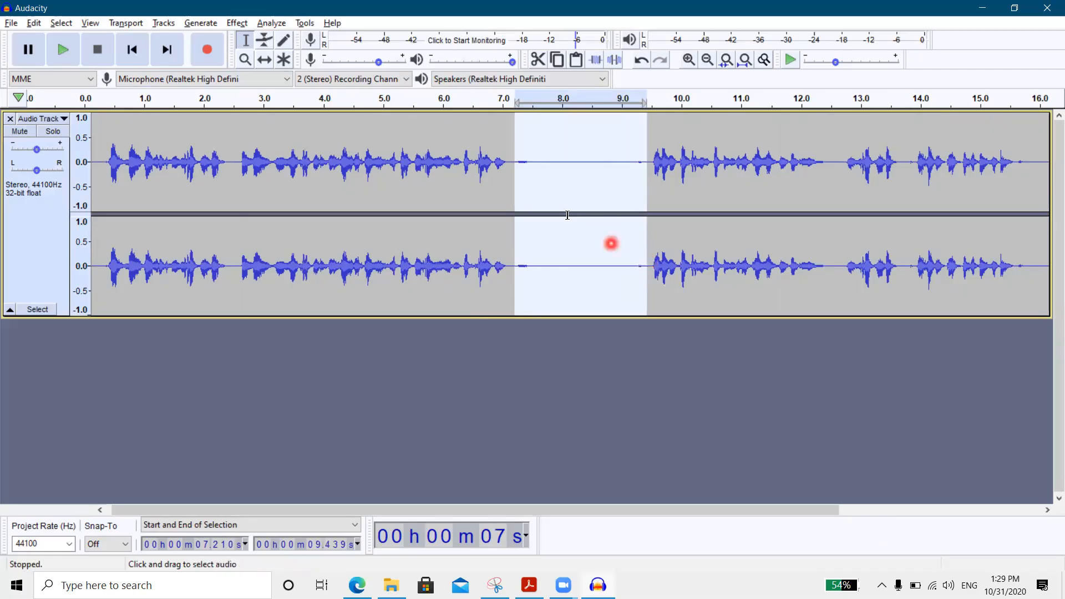
click(235, 23)
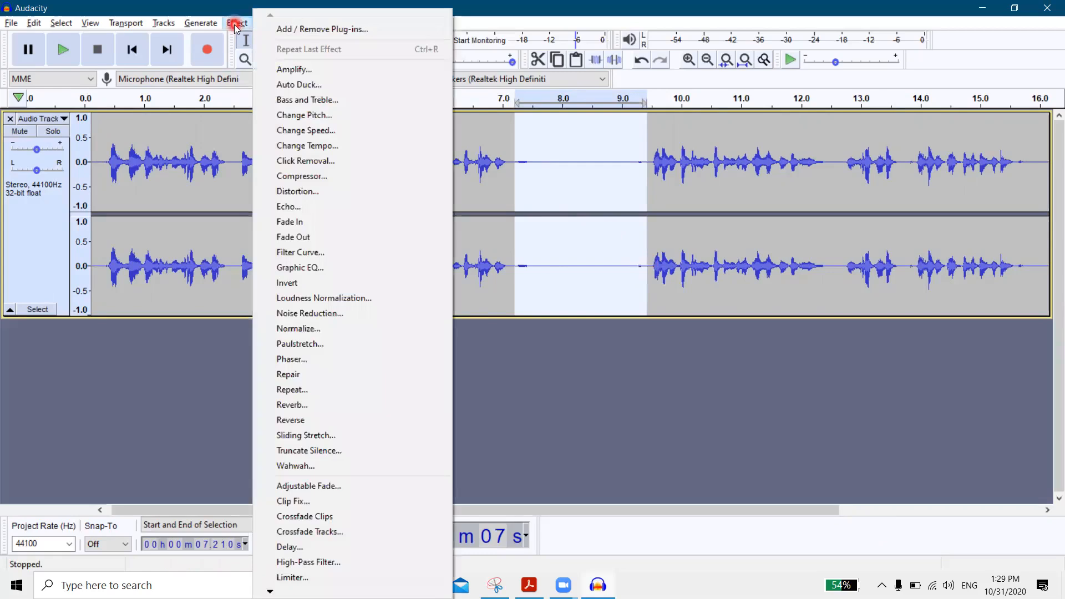
click(308, 314)
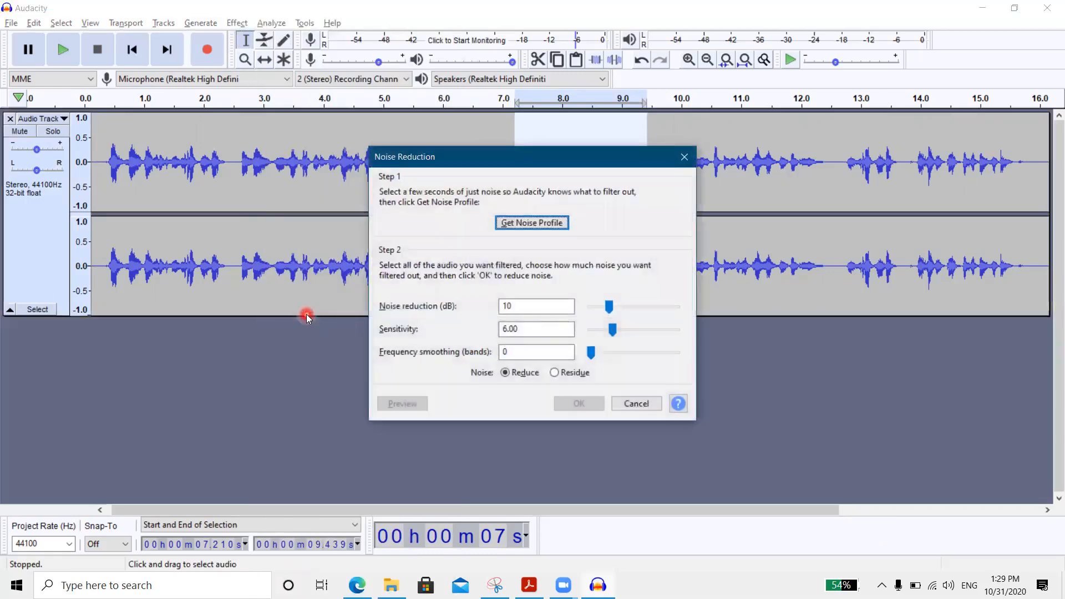
click(505, 222)
drag(391, 162, 236, 234)
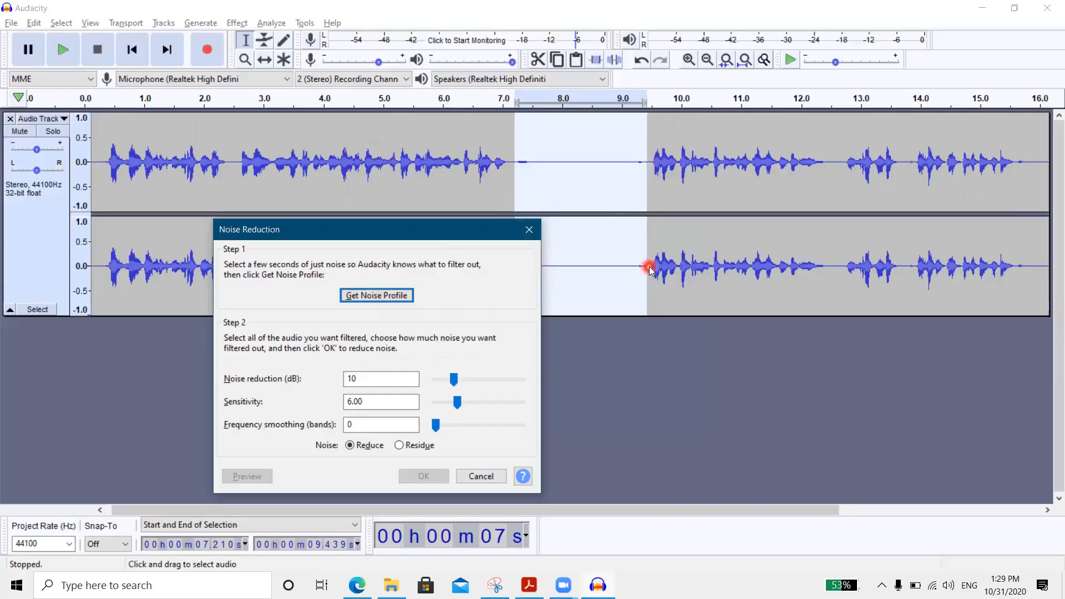
click(380, 299)
click(381, 299)
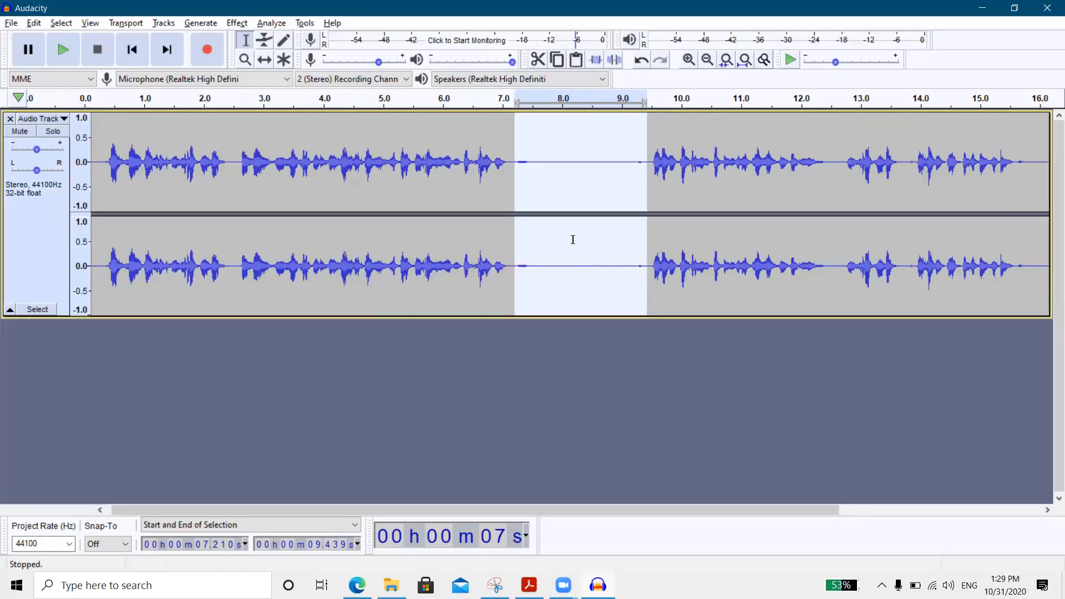
- Reopen Noise Reduction for the selected silent gap and set the noise reduction to 12 dB
click(237, 23)
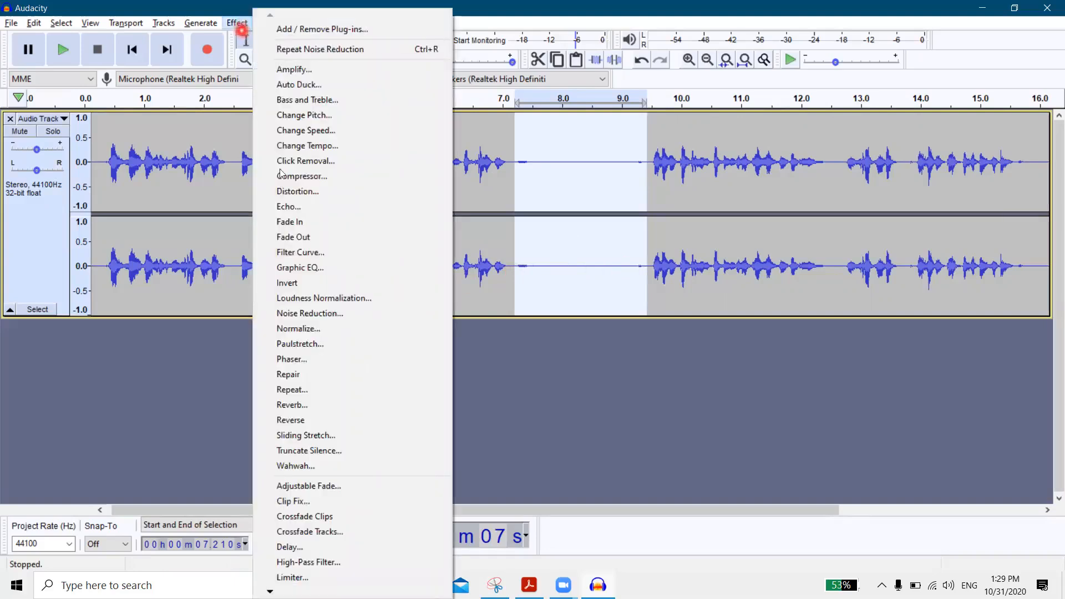
click(310, 313)
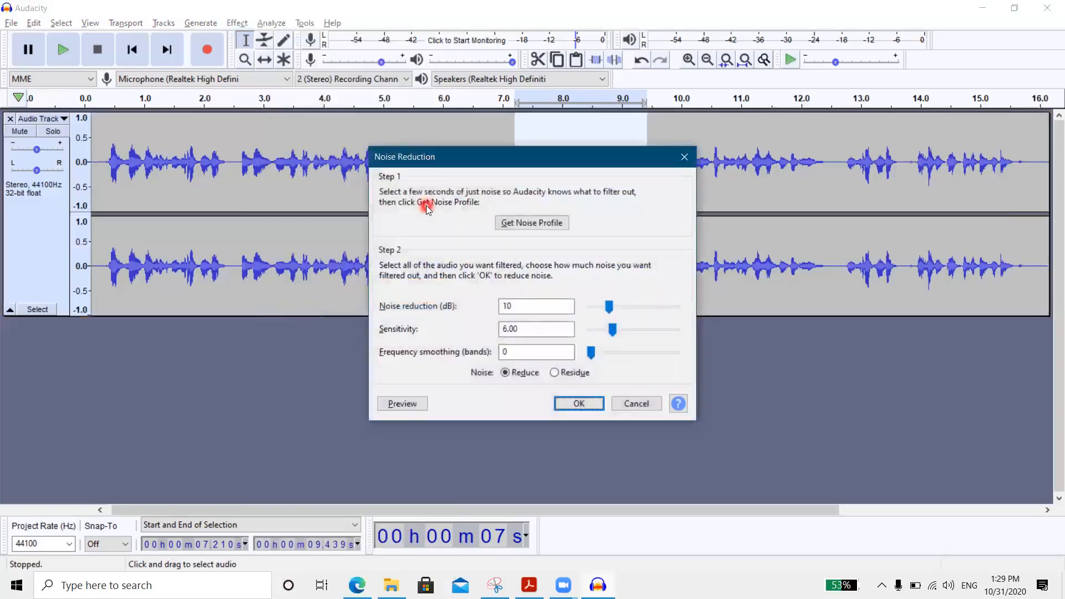
click(602, 118)
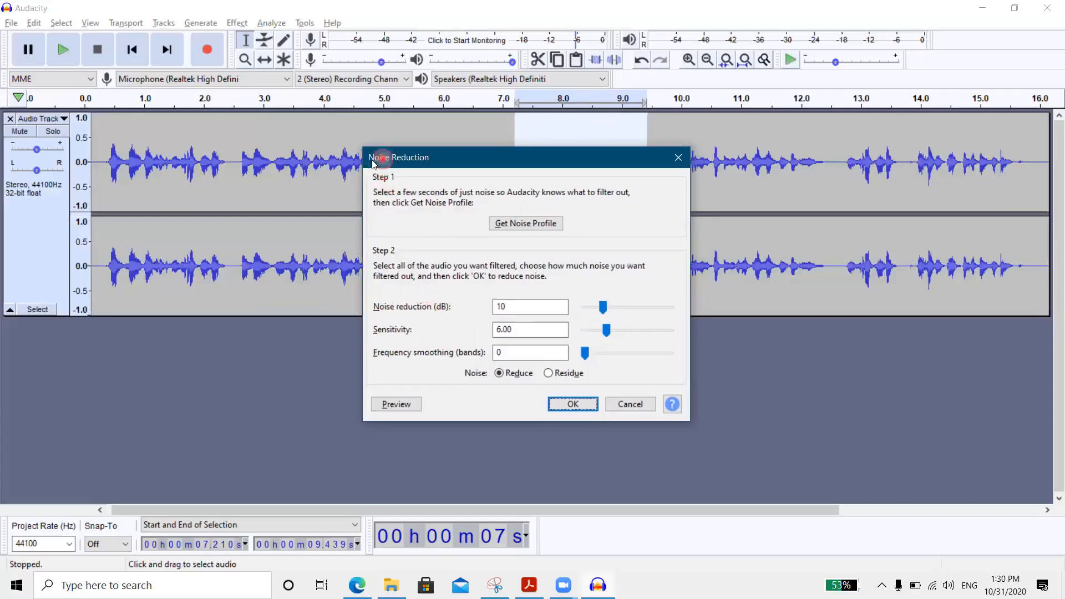
drag(389, 161, 85, 221)
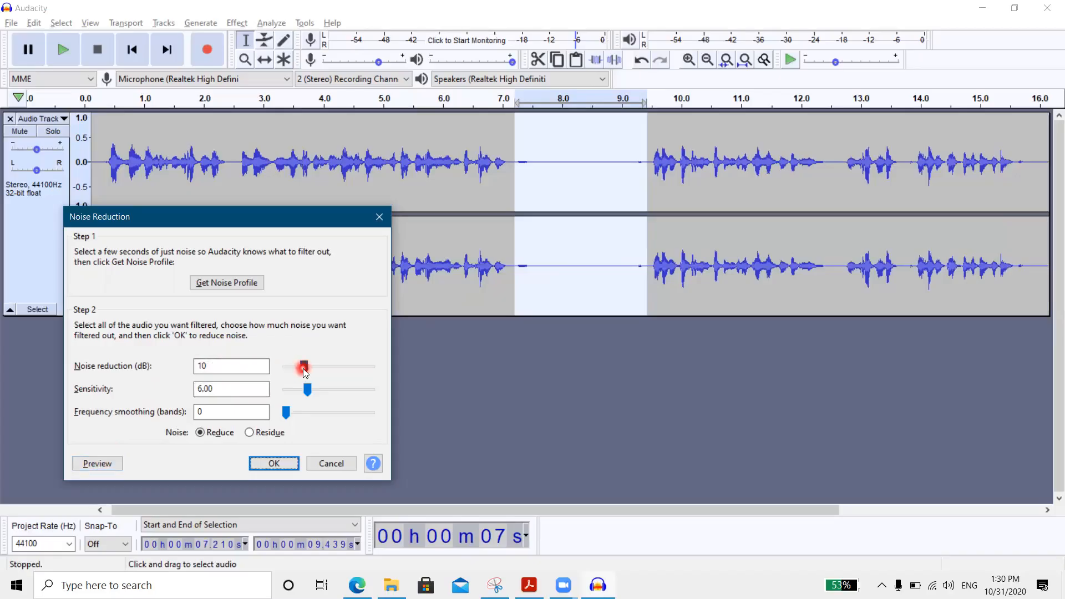
double_click(213, 367)
key(BackSpace)
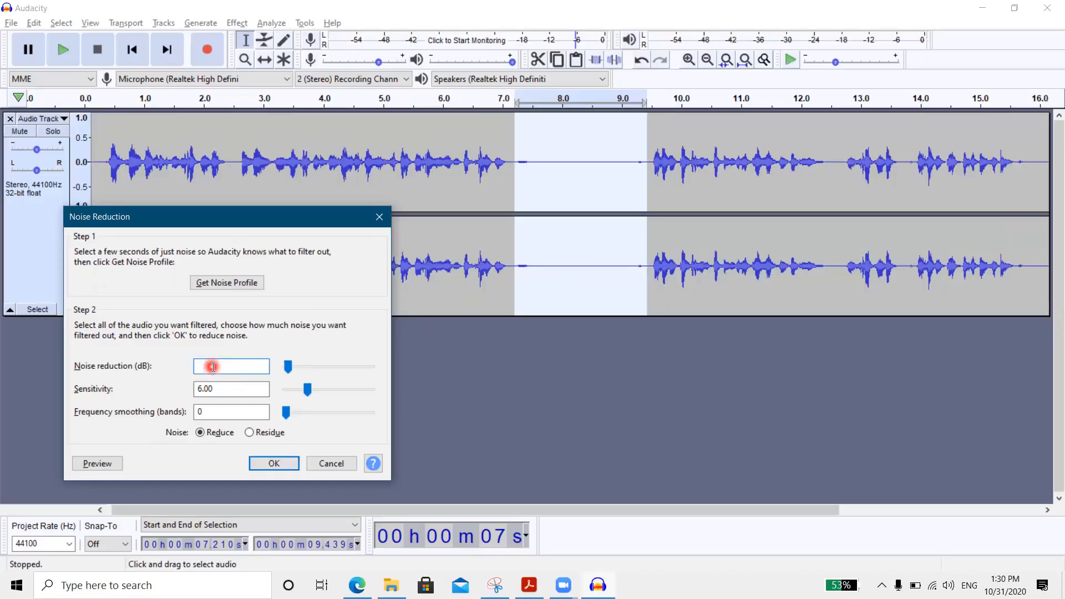
text(12)
click(202, 411)
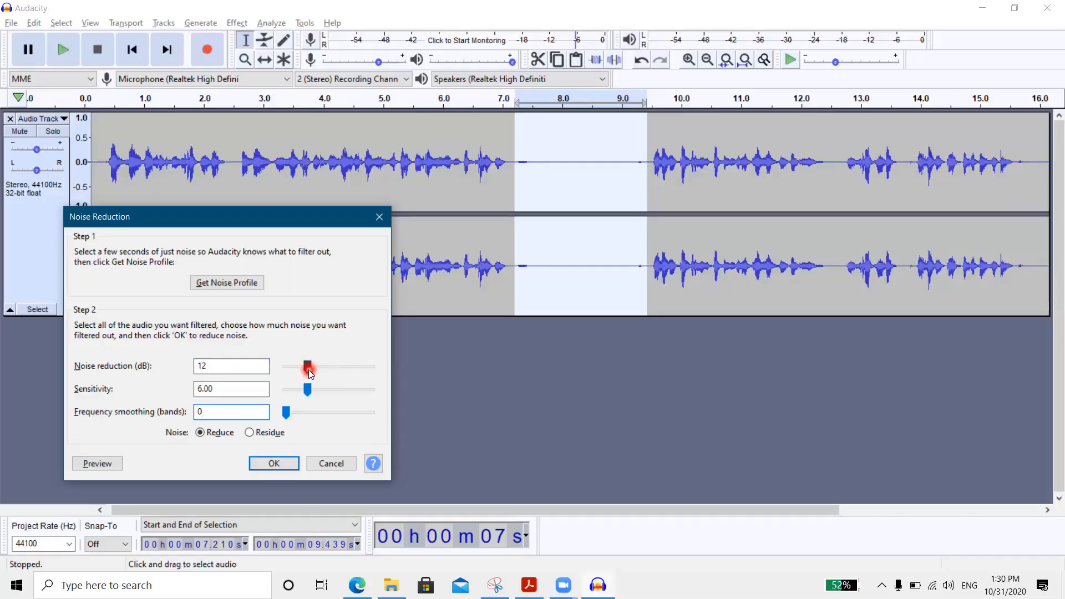
- Try a noise reduction of 0 dB, restore it to 12 dB, and preview and apply the effect to the silent gap
drag(309, 370, 274, 372)
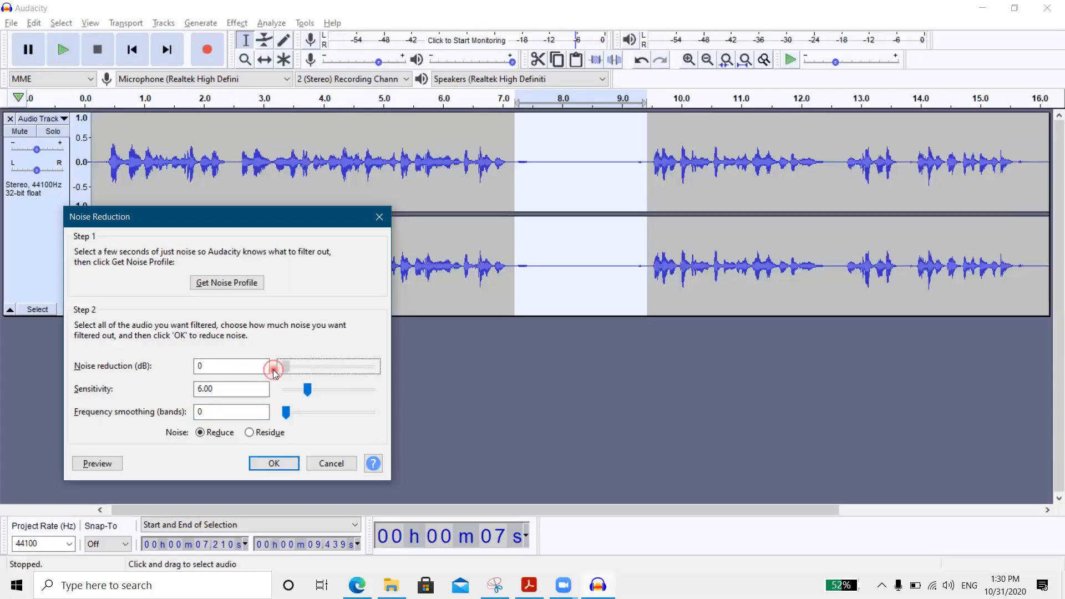
click(203, 367)
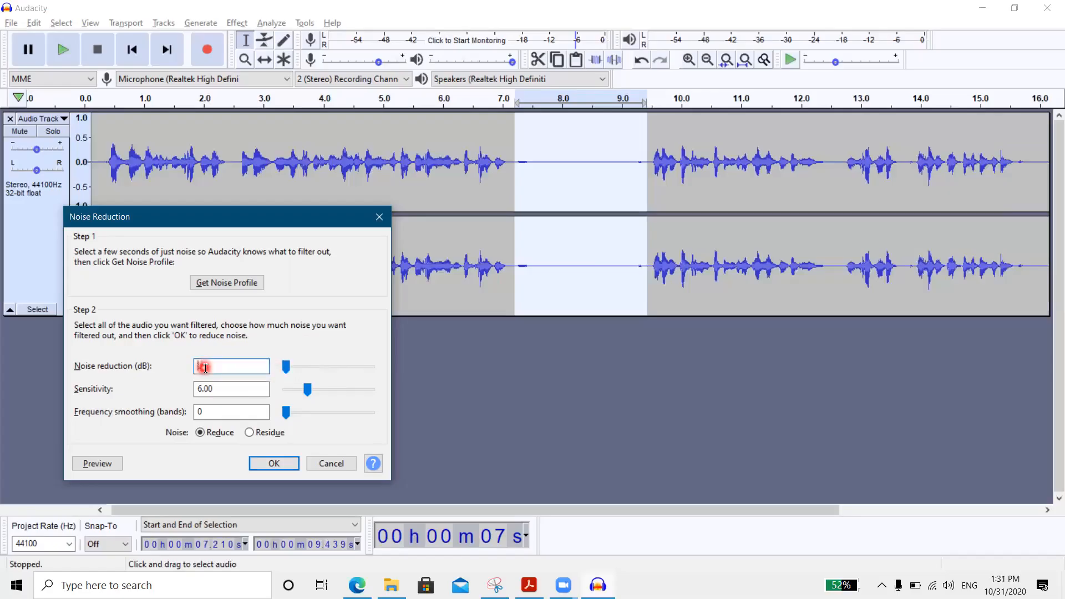
text(12)
click(226, 367)
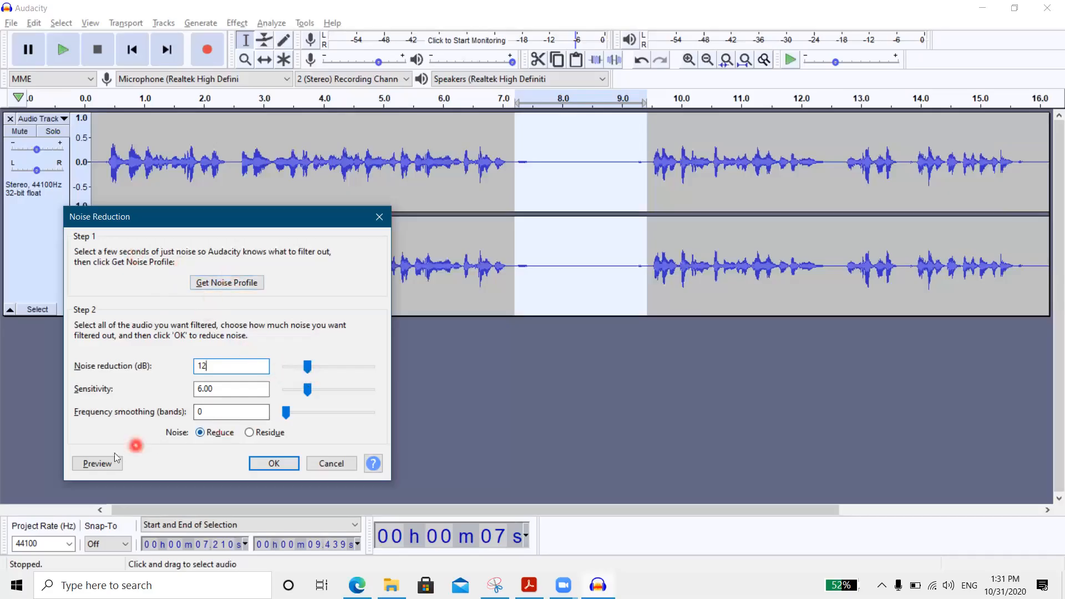
click(101, 464)
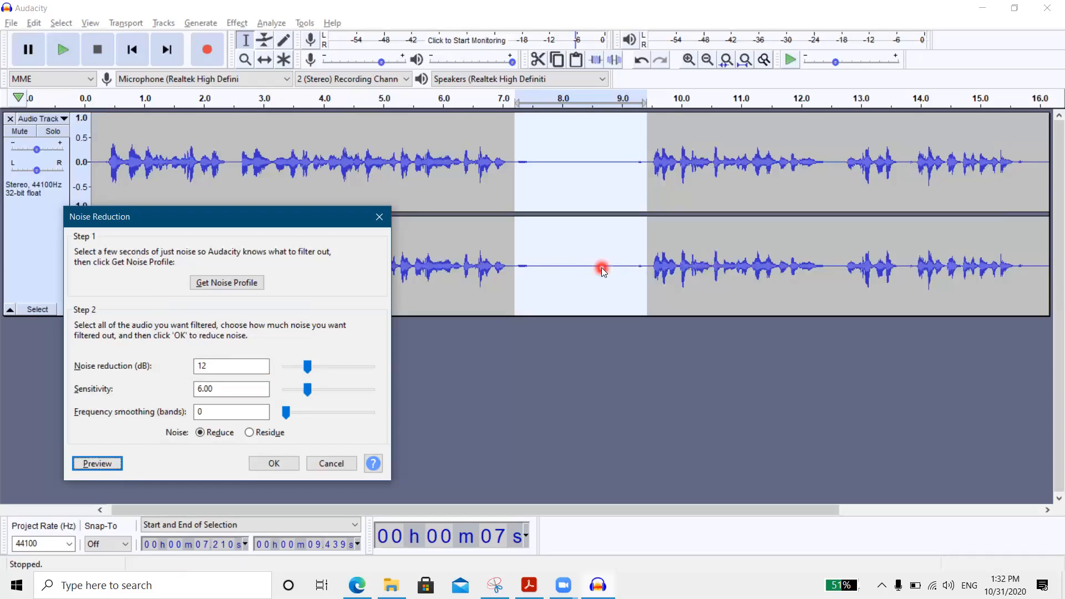
click(275, 463)
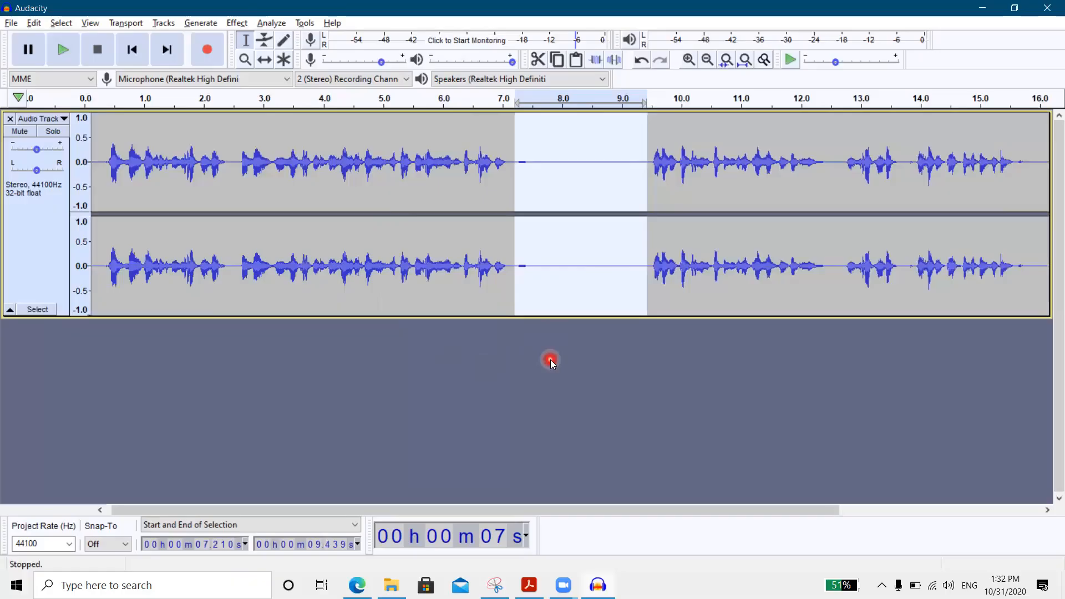
- Select the entire recording, repeat the Noise Reduction effect on it, and play back the start of the cleaned clip
key(ctrl+a)
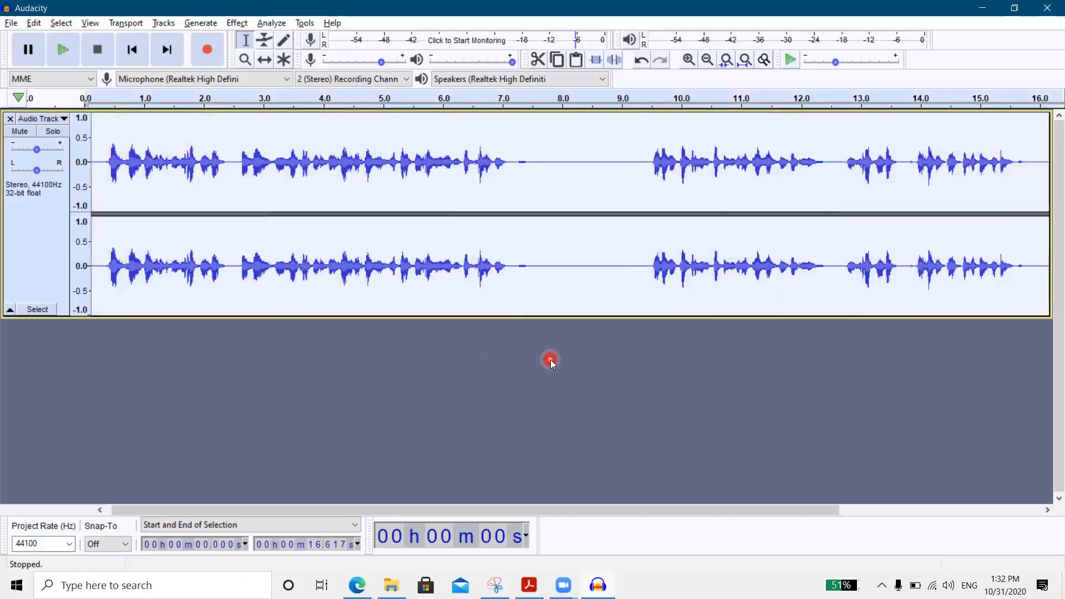
click(60, 23)
click(71, 36)
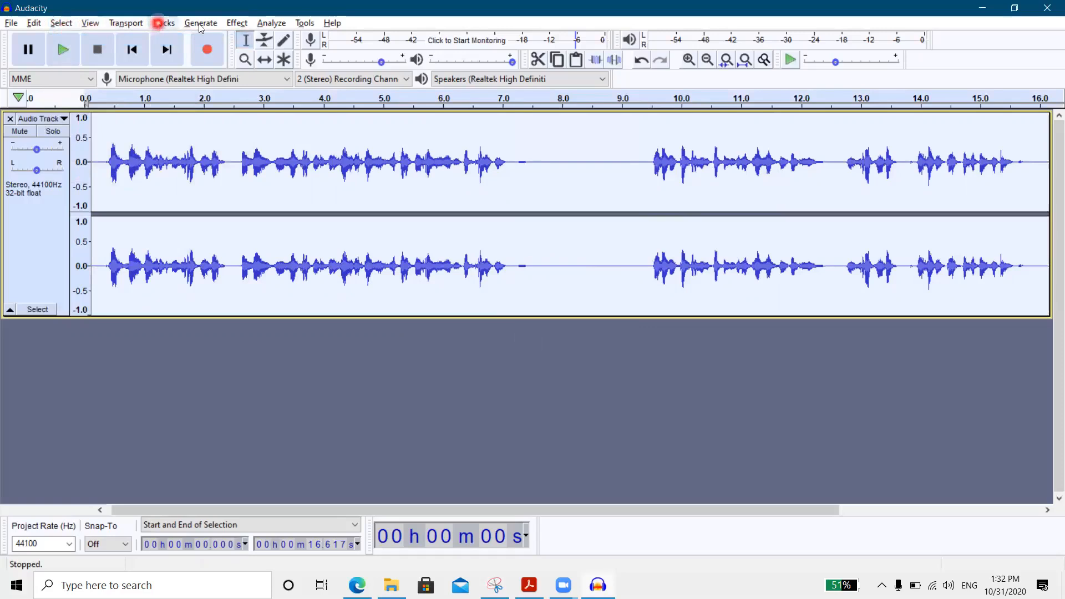
click(234, 25)
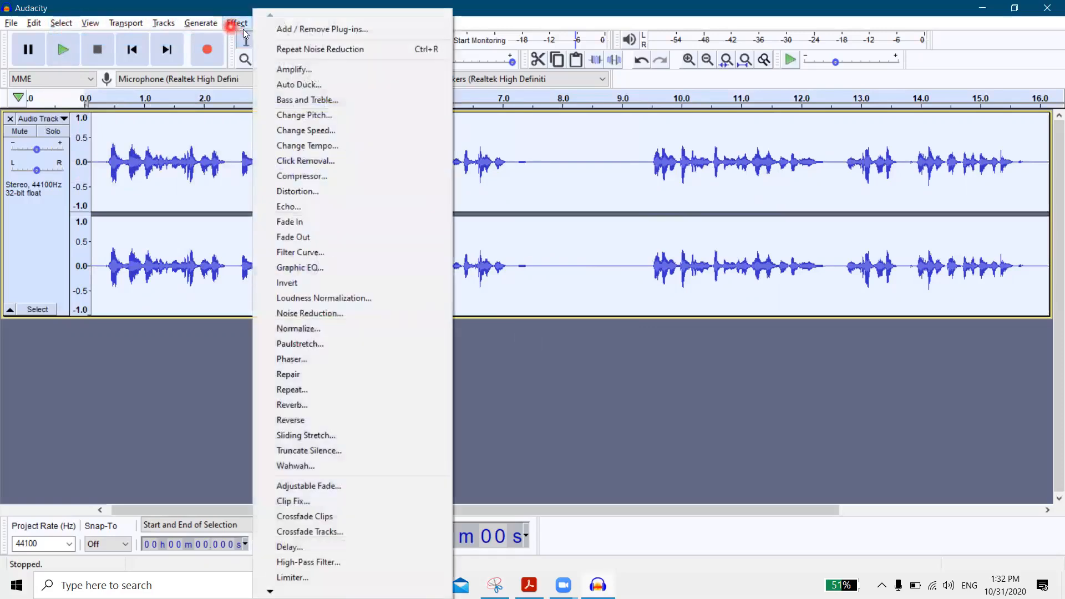
click(297, 50)
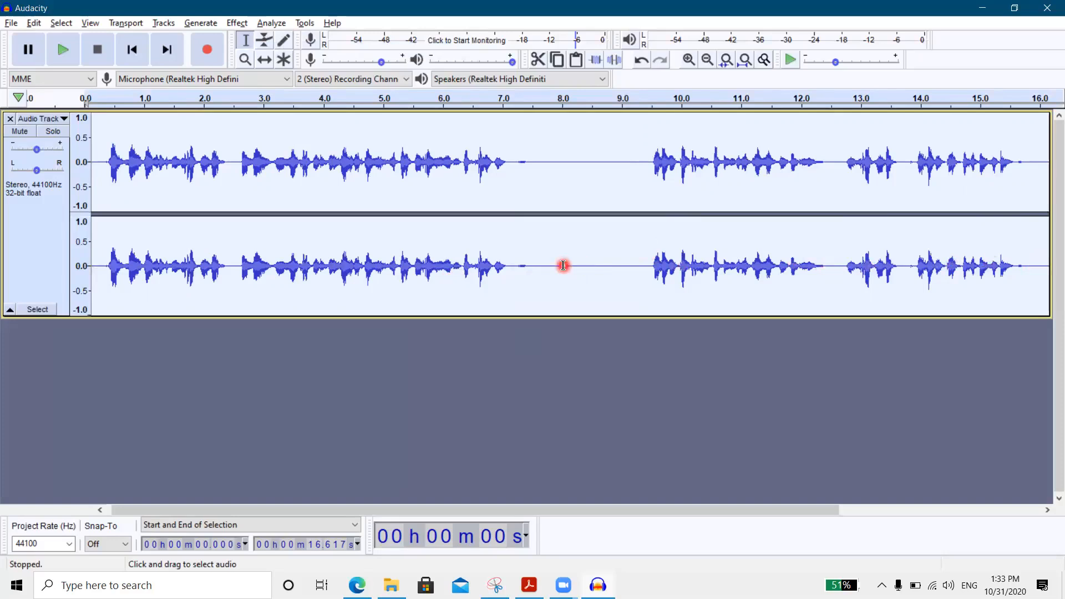
click(64, 56)
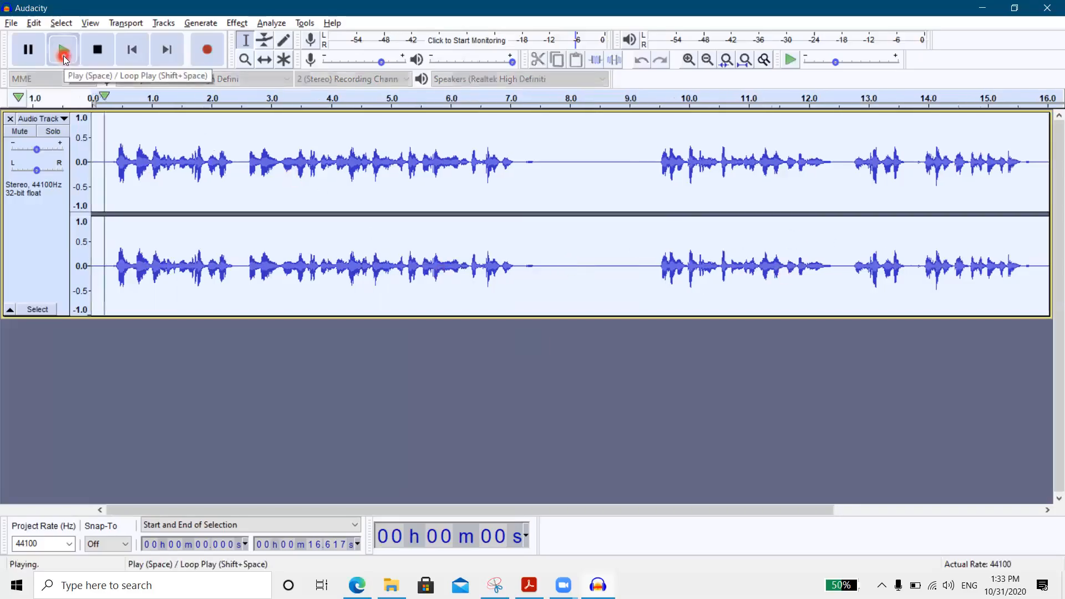
click(93, 57)
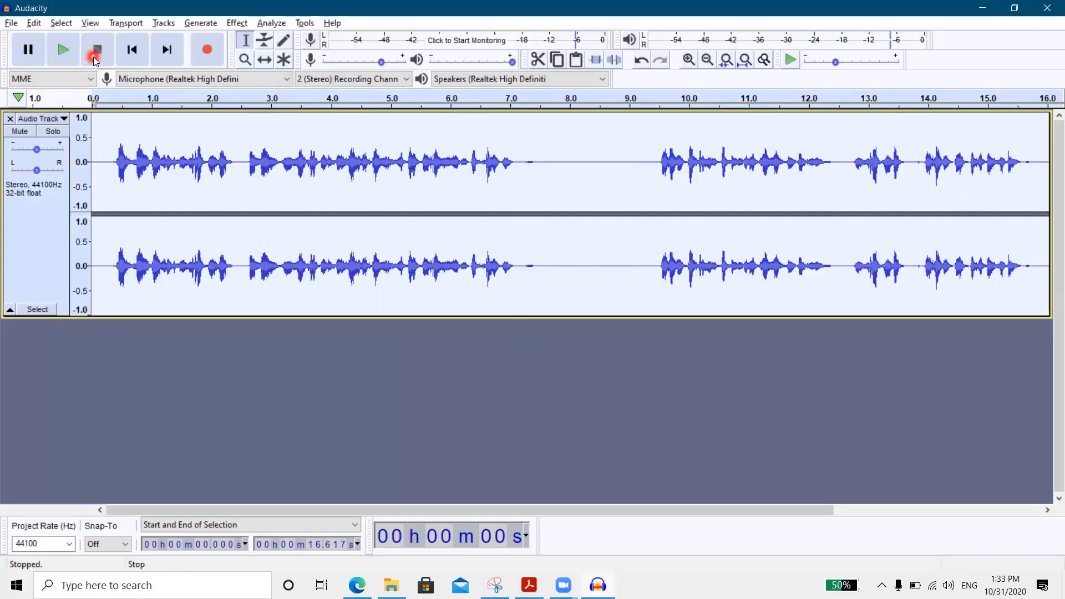
- Export the audio to the Desktop as an MP3 named "noise reduced" with blank metadata tags, and minimize Audacity to show the desktop
click(14, 26)
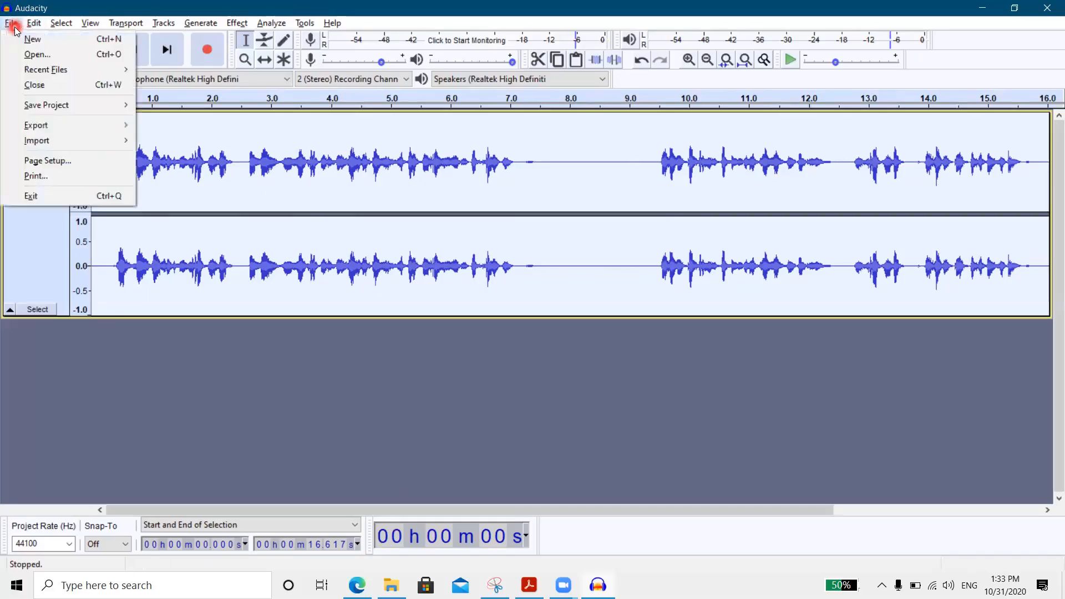
mouse_move(118, 125)
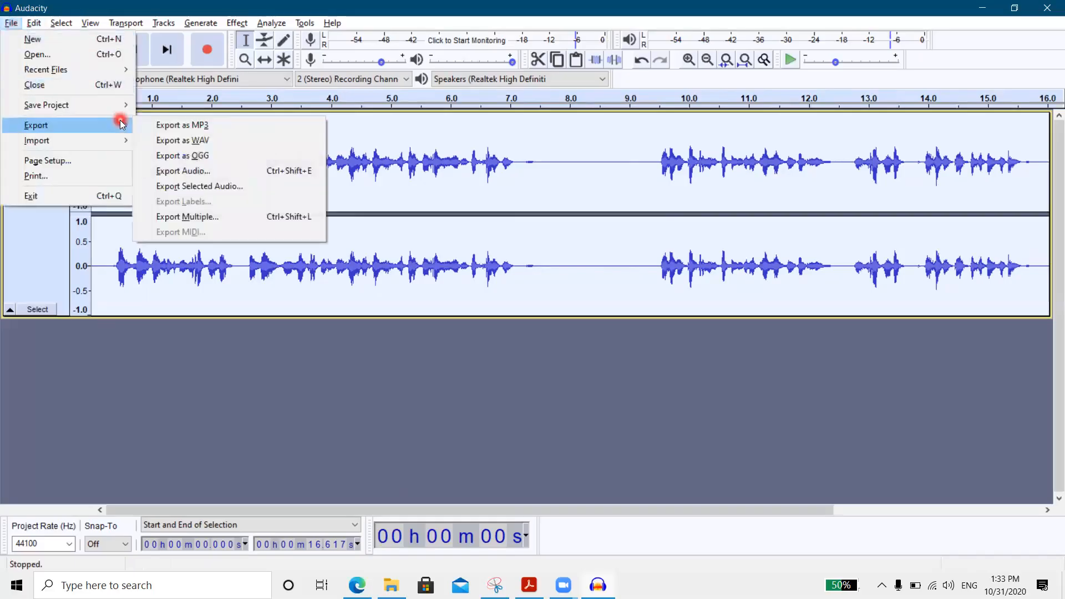
click(174, 127)
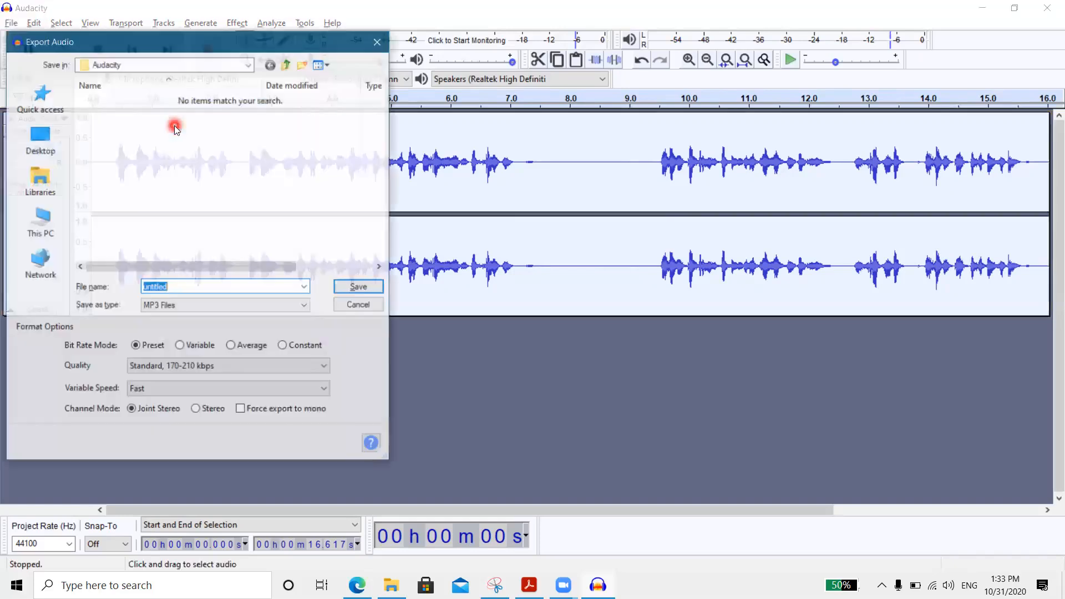
click(35, 145)
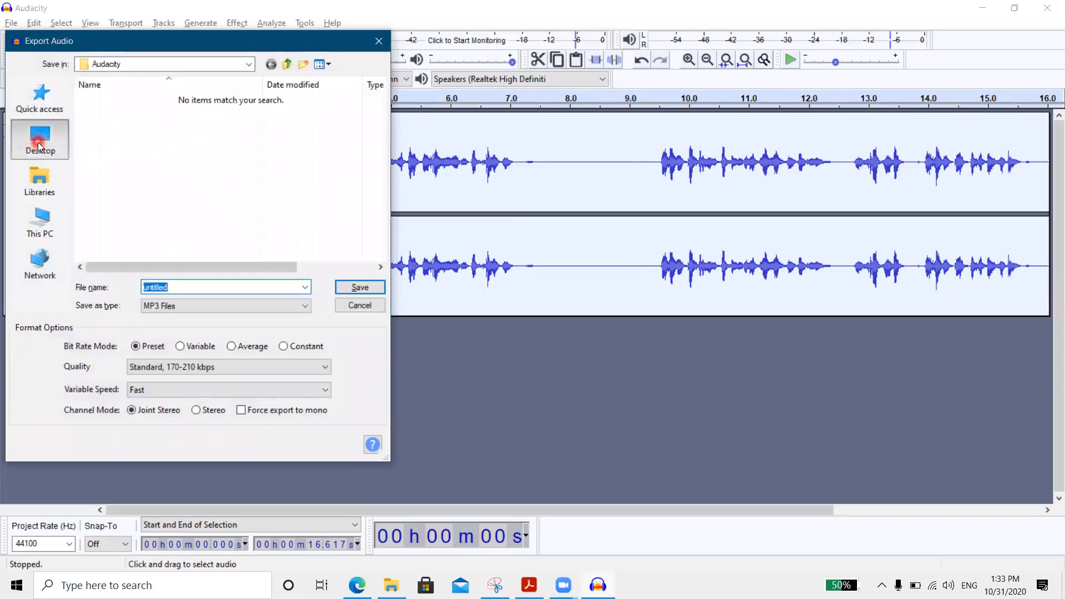
click(192, 283)
text(noise reduce)
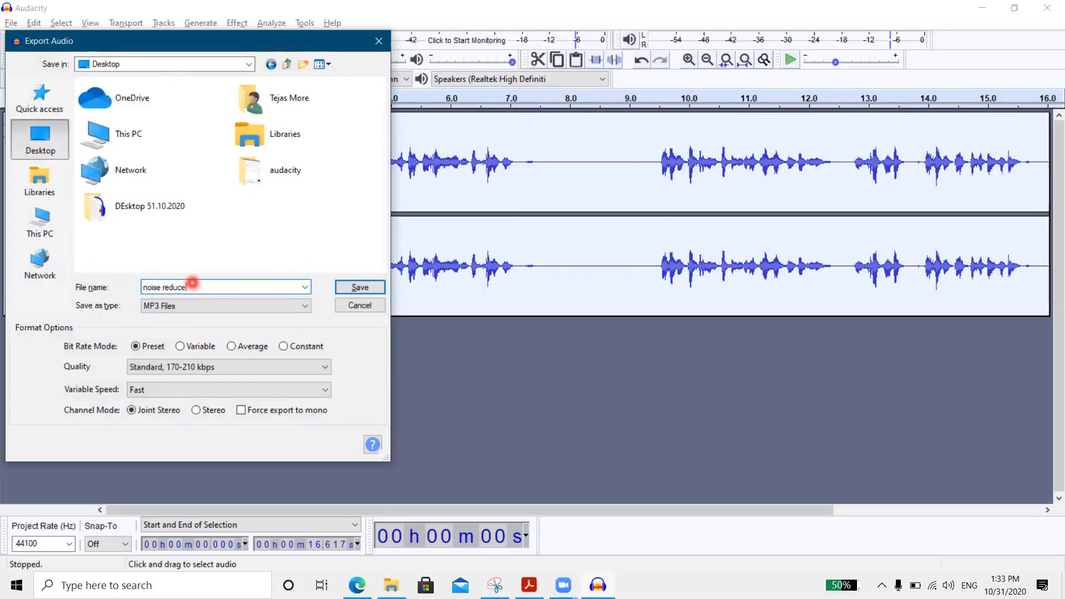
text(d)
click(360, 287)
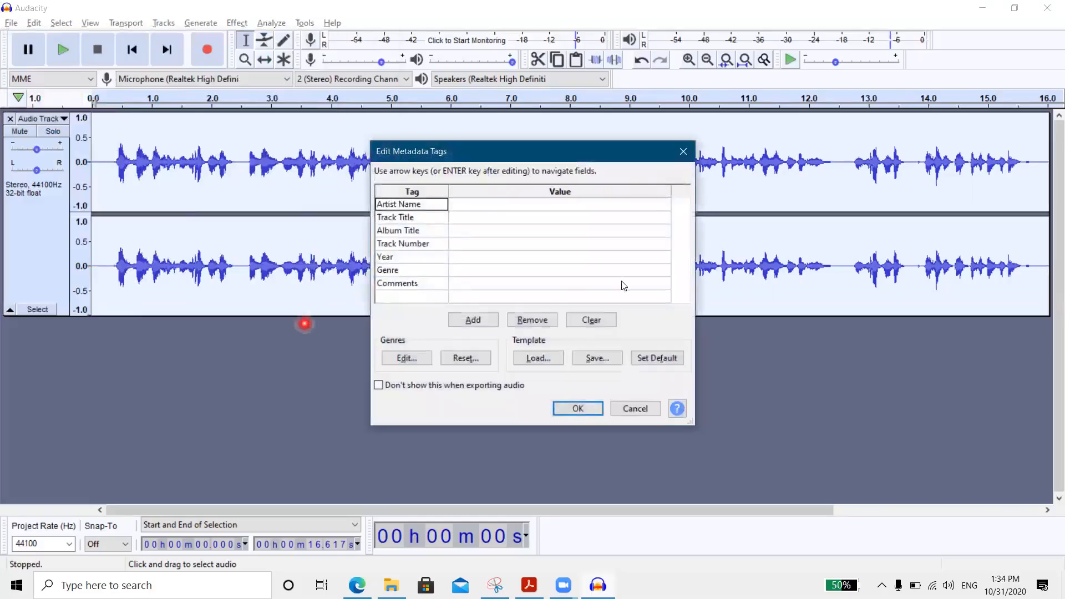
click(578, 408)
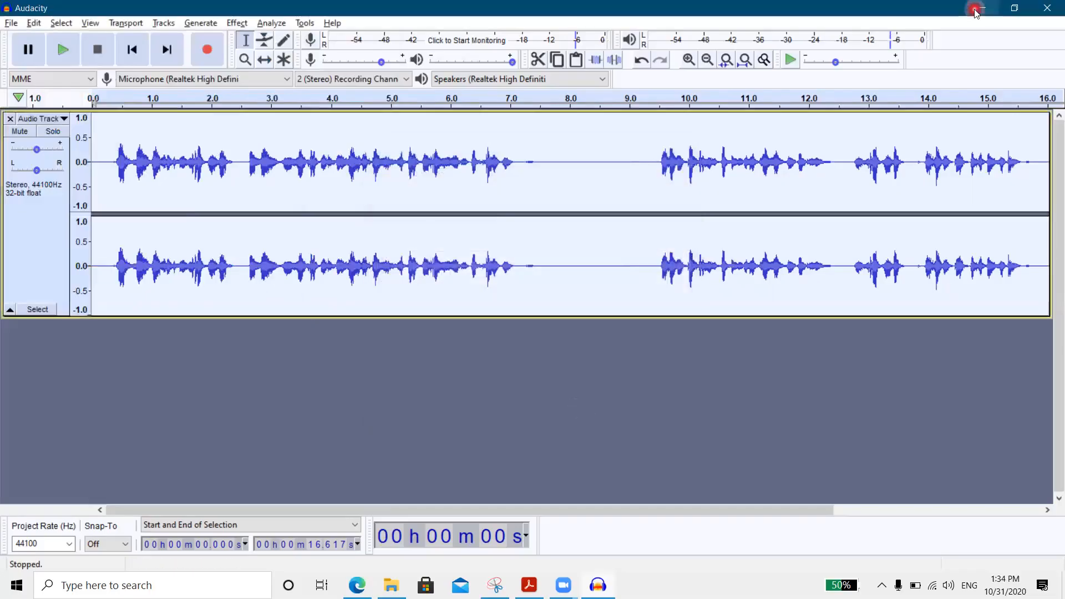
click(976, 12)
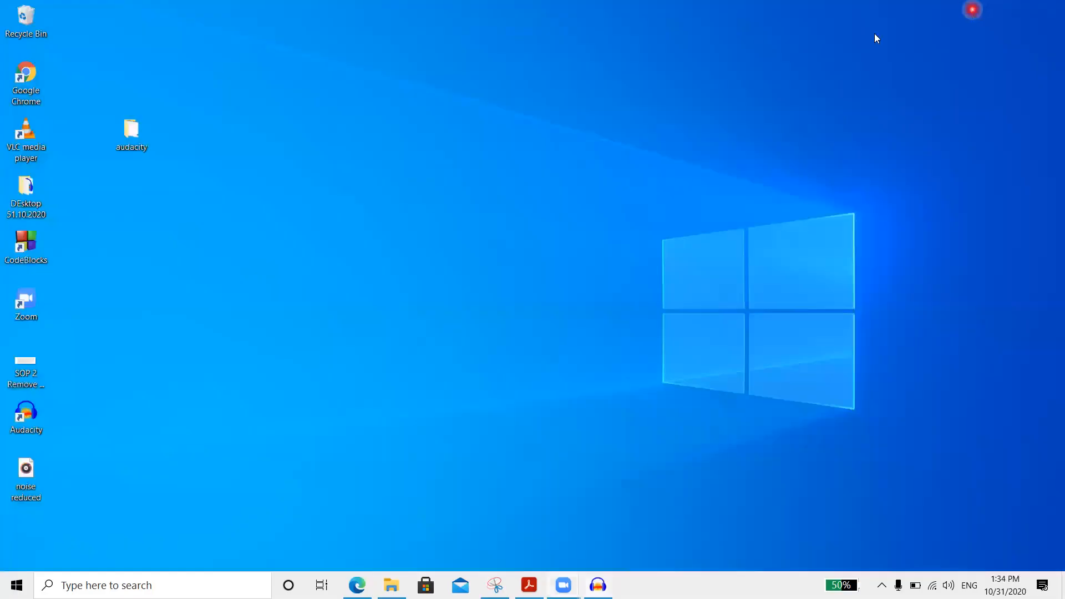